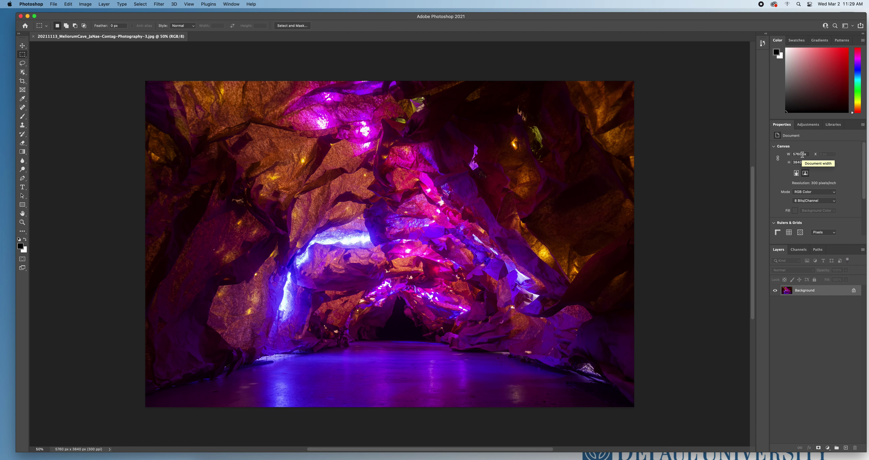
Show the Adjustments panel's icon grid beside Properties for the cave photo.
click(804, 126)
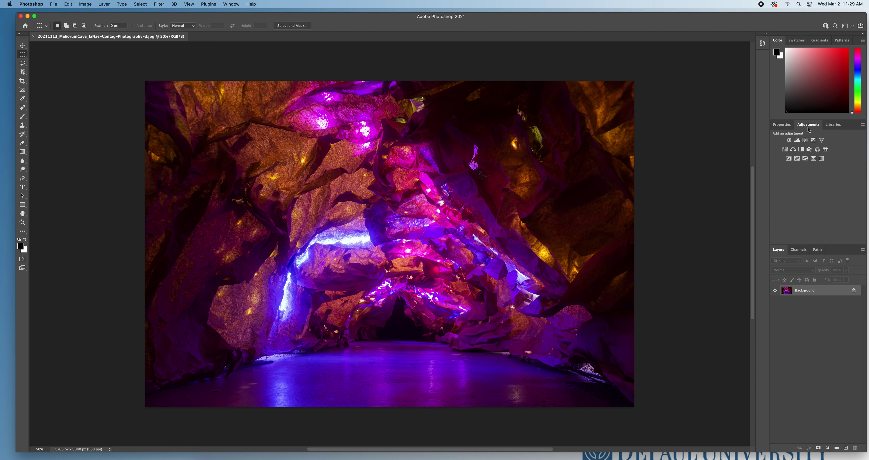
Add a Curves layer that lifts the midtones and nudges the black point in slightly.
click(805, 140)
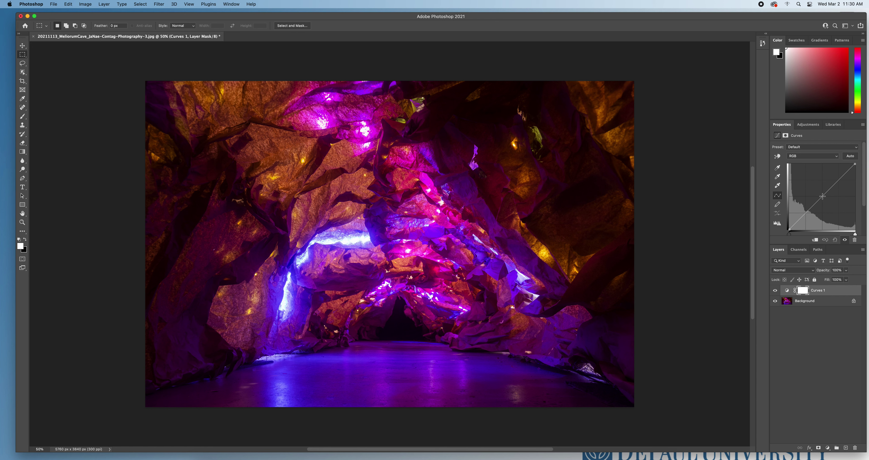
click(823, 195)
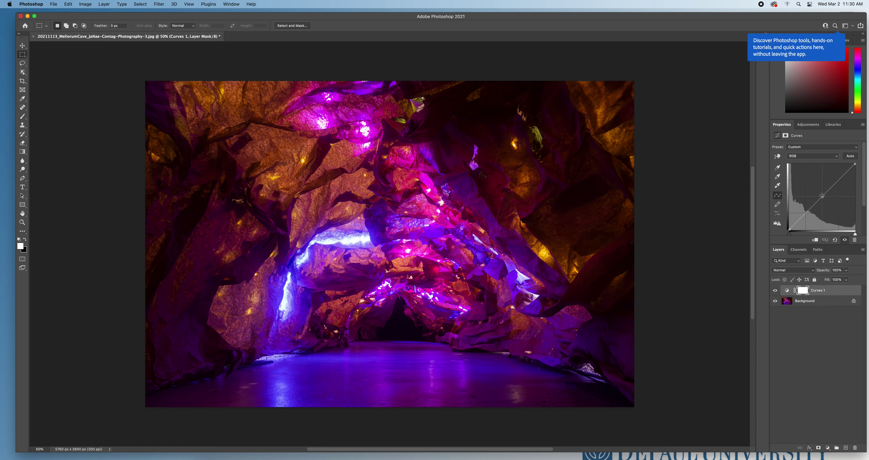
drag(823, 196, 821, 193)
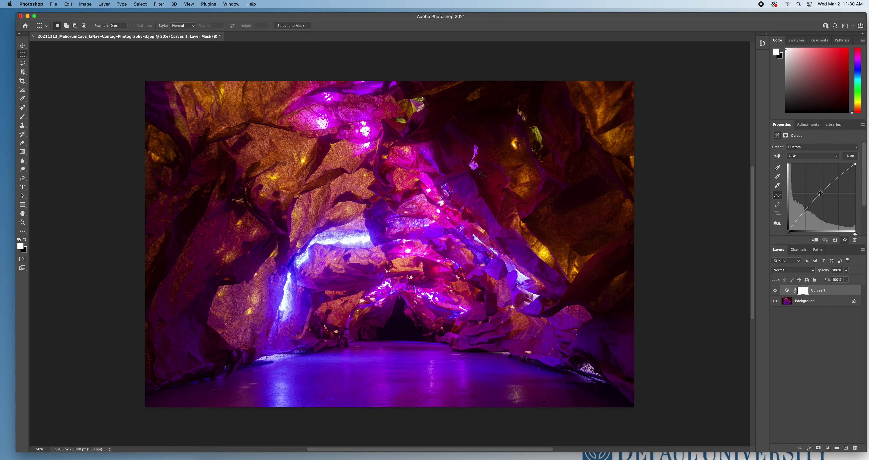
click(820, 193)
drag(790, 236, 791, 237)
click(776, 292)
Toggle Curves 1 off and on to compare the photo before and after.
click(775, 292)
click(775, 293)
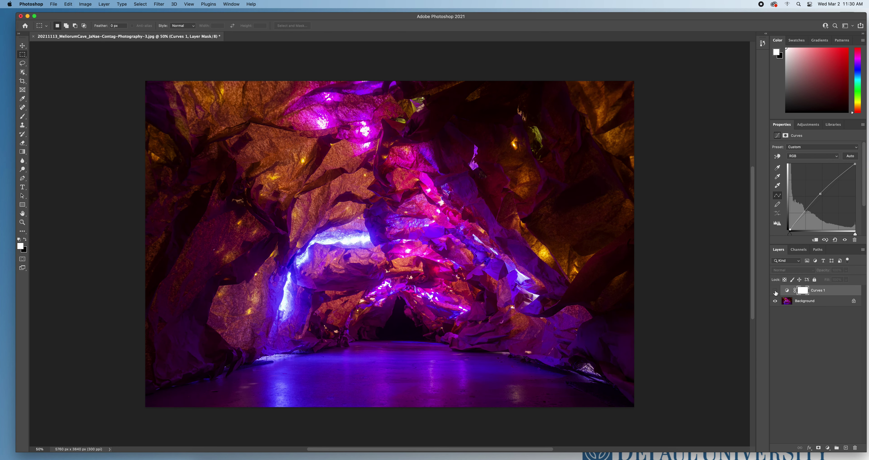
click(776, 293)
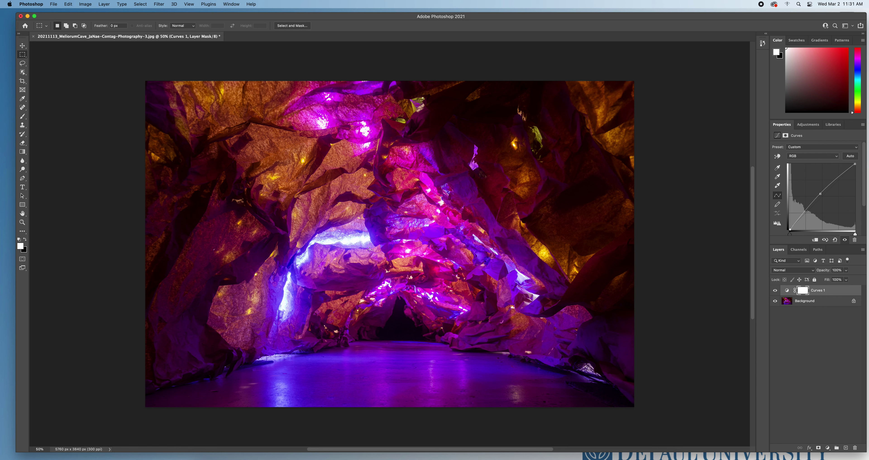
Paint black with an enlarged brush on the Curves 1 mask over the cave centre.
key(b)
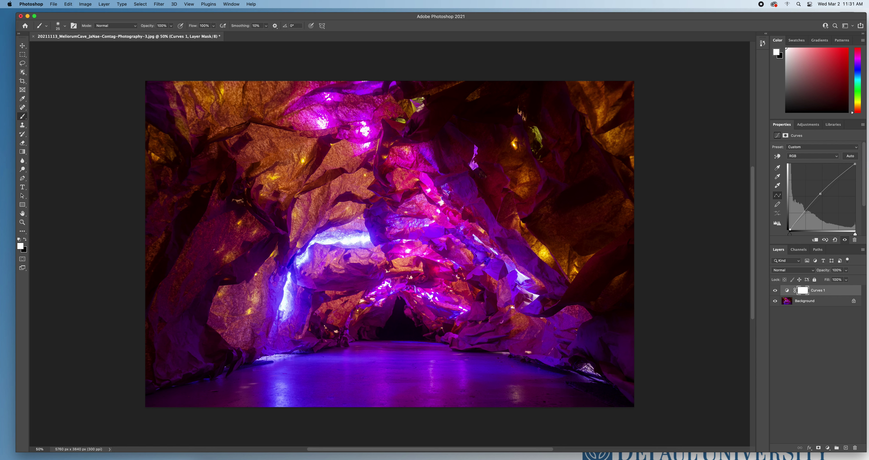
key(bracketright)
key(bracketright)
key(bracketright)
key(bracketright)
key(bracketright)
key(bracketright)
key(bracketright)
key(bracketright)
key(bracketright)
key(bracketright)
key(bracketright)
key(bracketright)
key(bracketright)
key(bracketright)
key(x)
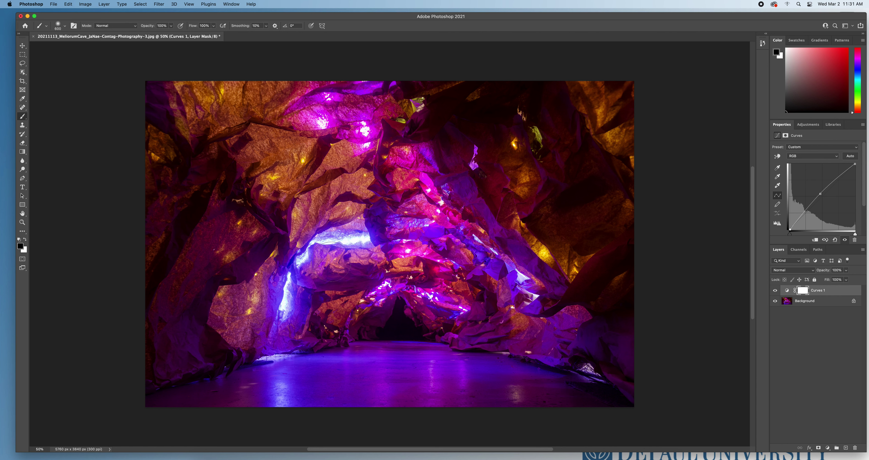
mouse_move(337, 263)
mouse_down()
mouse_move(386, 322)
mouse_move(506, 310)
mouse_move(448, 332)
mouse_up()
Unlock the Background into Layer 0 and merge it with Curves 1.
click(853, 302)
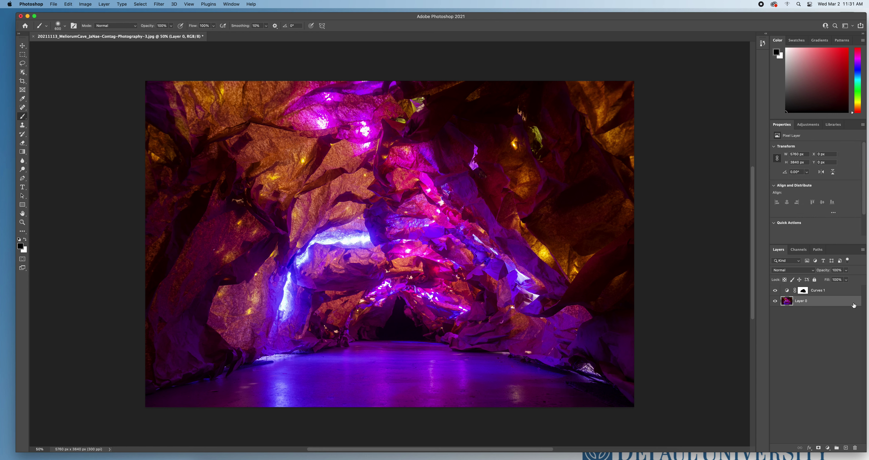
shift+click(817, 293)
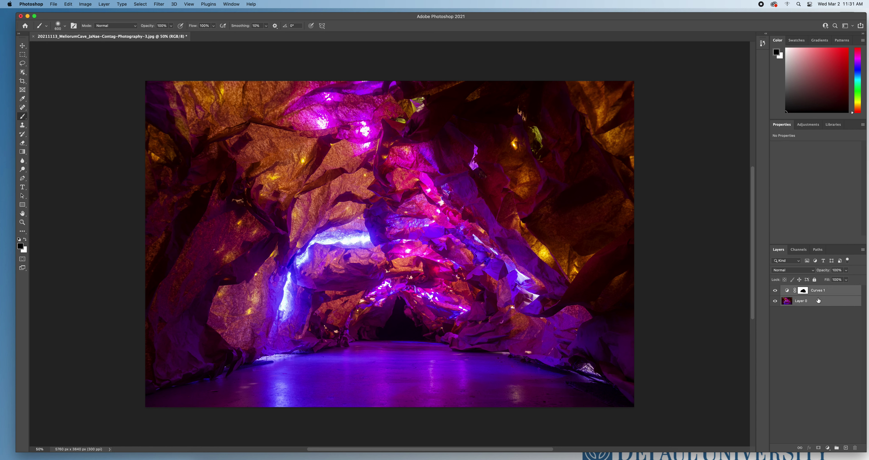
right_click(818, 300)
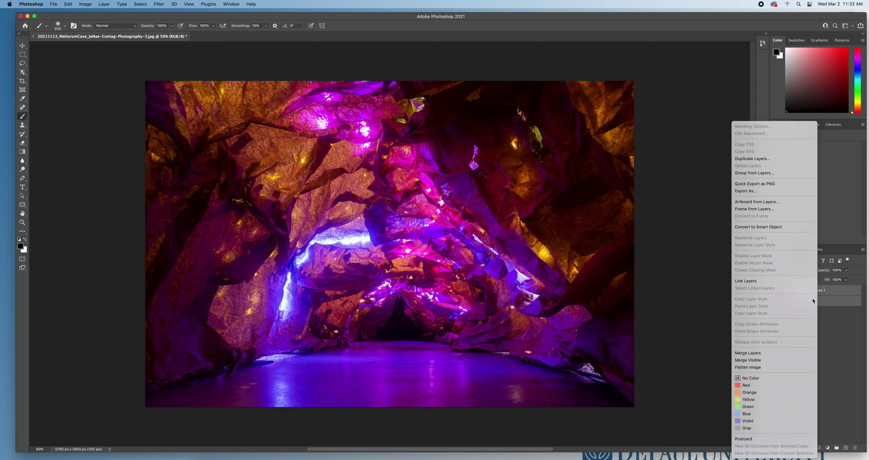
click(784, 355)
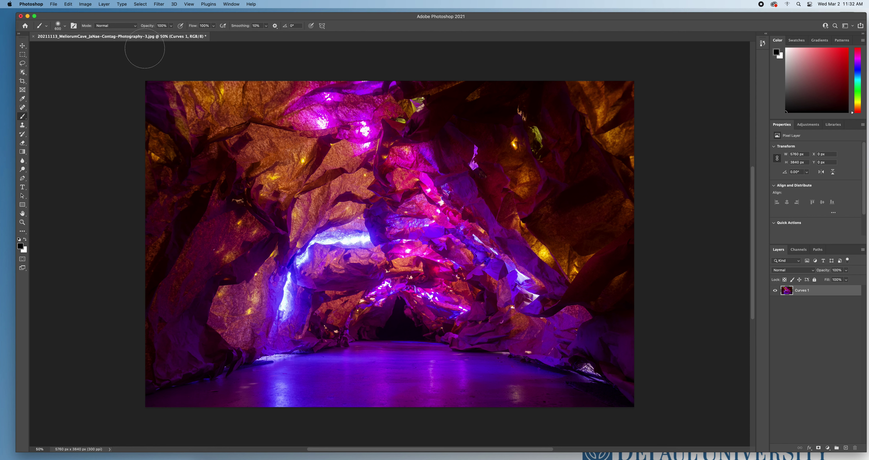
click(54, 4)
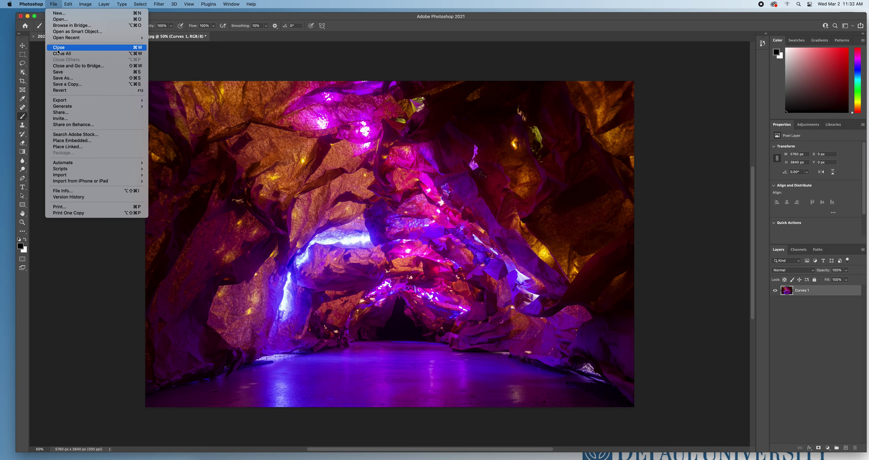
Save a copy on this computer, creating a new 'Print' folder in Downloads.
click(61, 78)
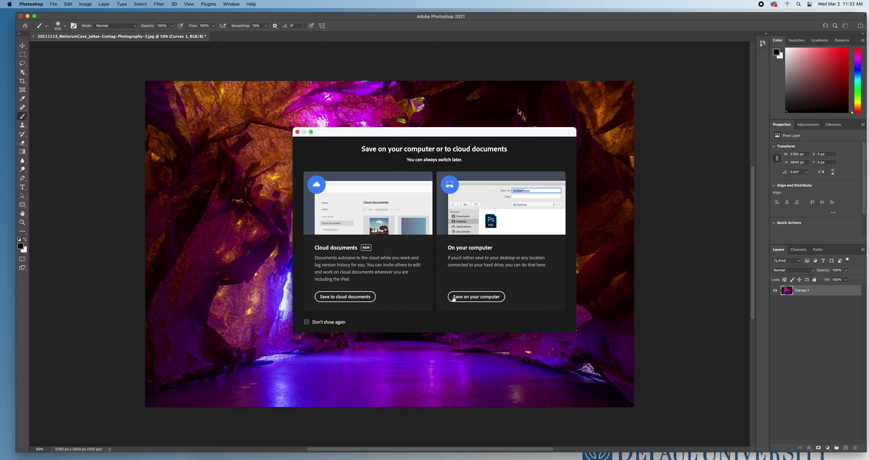
click(474, 297)
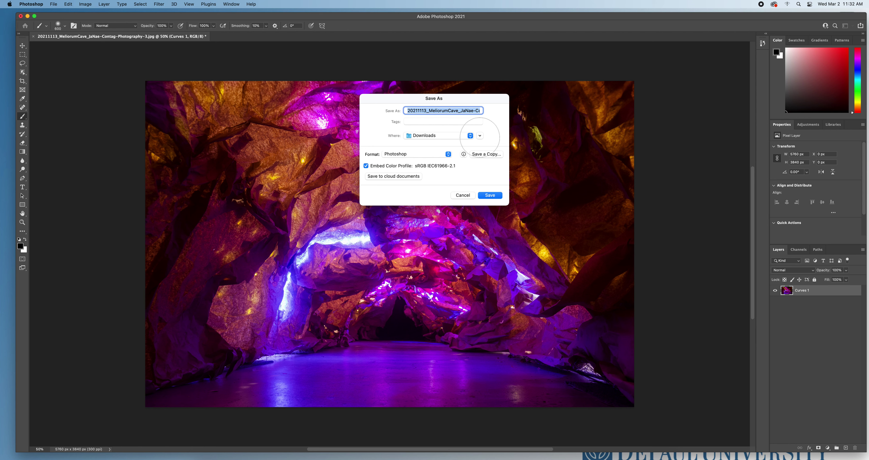
click(480, 137)
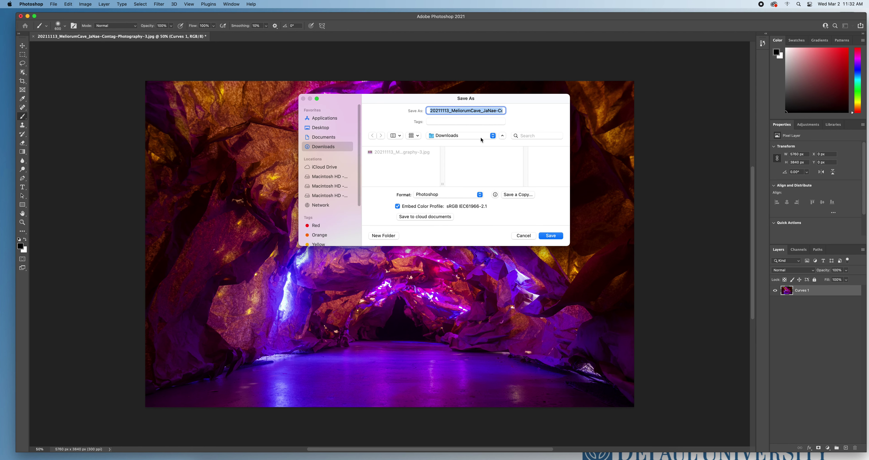
click(383, 235)
text(Print)
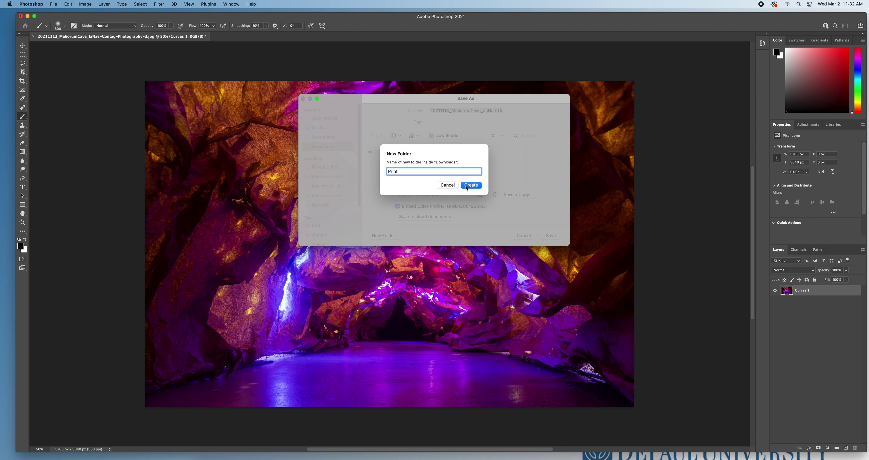
click(471, 184)
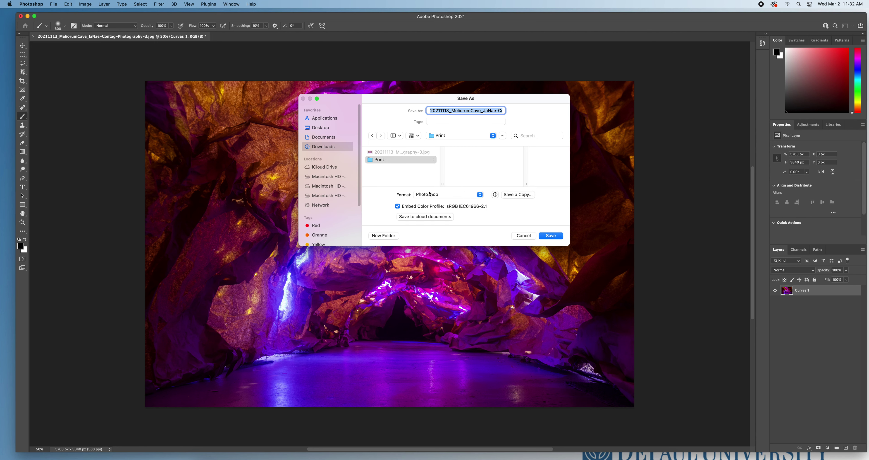
Prefix the file name with 'PRINT-' and save it as a Photoshop file.
click(431, 111)
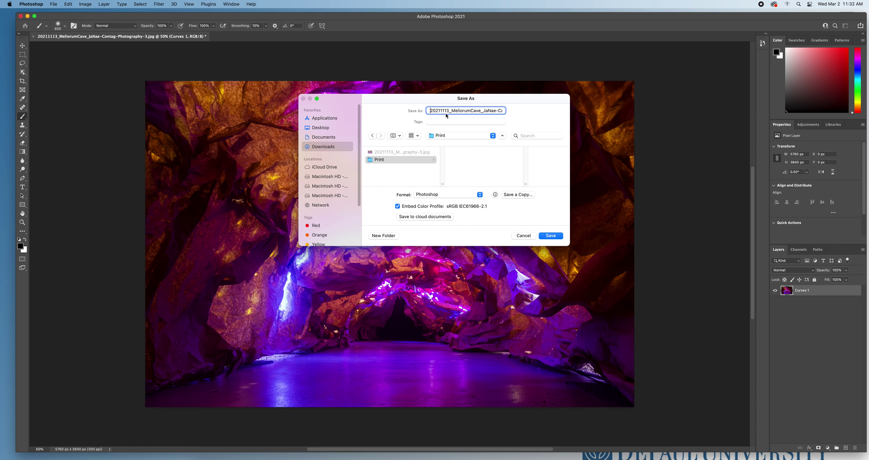
text(PRINT-)
click(551, 235)
click(522, 217)
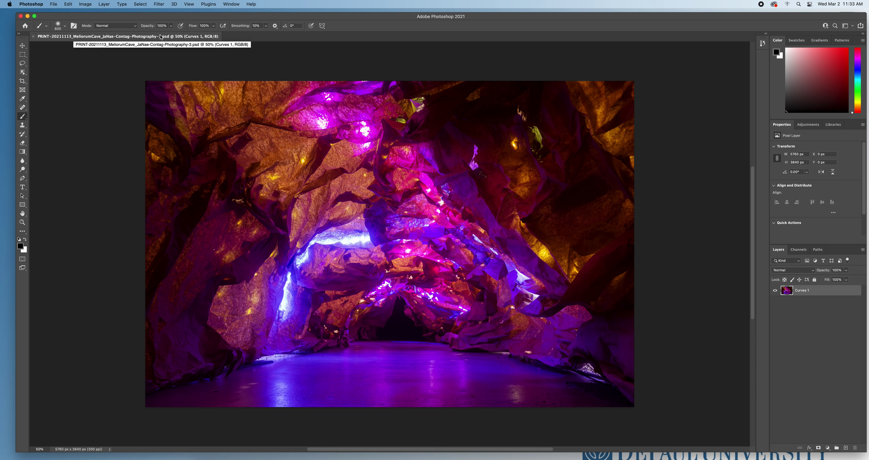
click(21, 47)
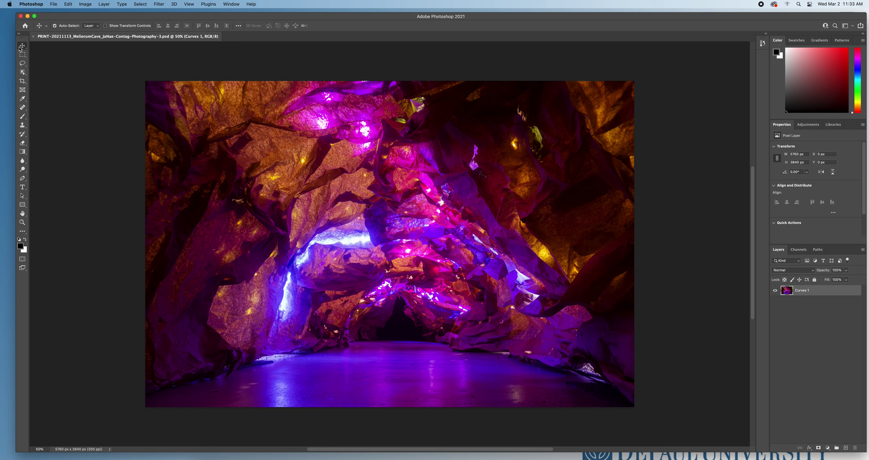
Duplicate the Curves 1 layer as a new layer named 'sharpen'.
right_click(800, 292)
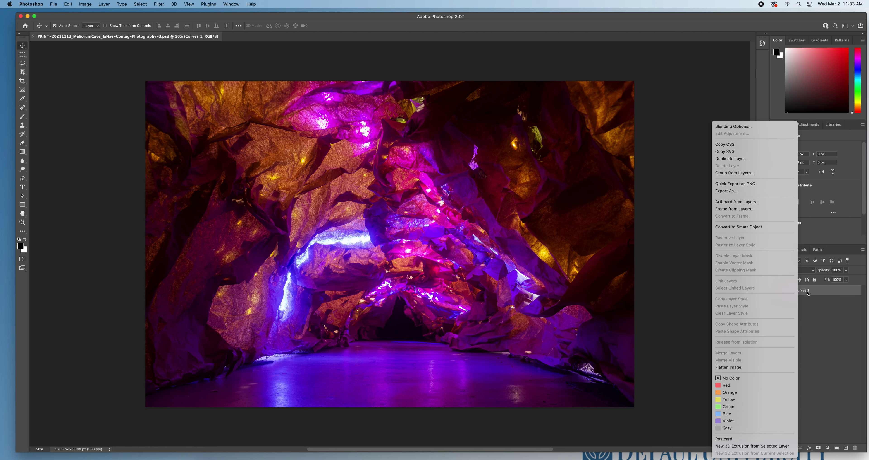
click(733, 159)
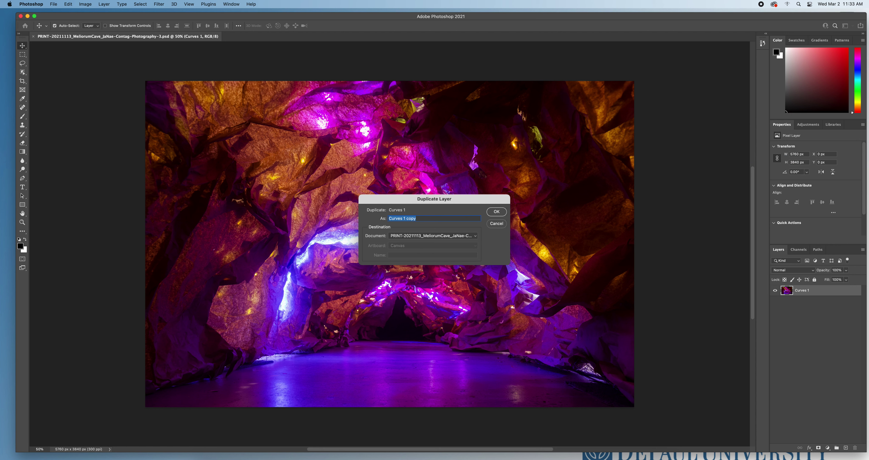
text(sharpen)
click(497, 211)
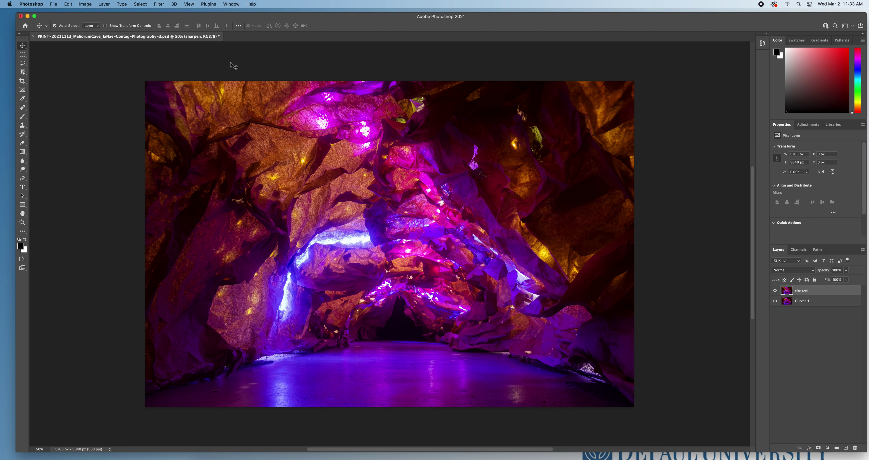
Apply Filter > Other > High Pass to the sharpen layer at about 2.1 pixels radius.
click(159, 5)
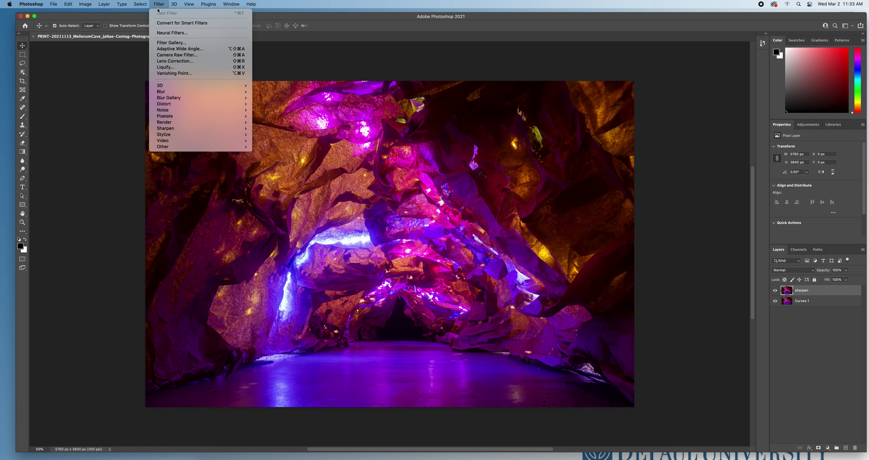
mouse_move(164, 147)
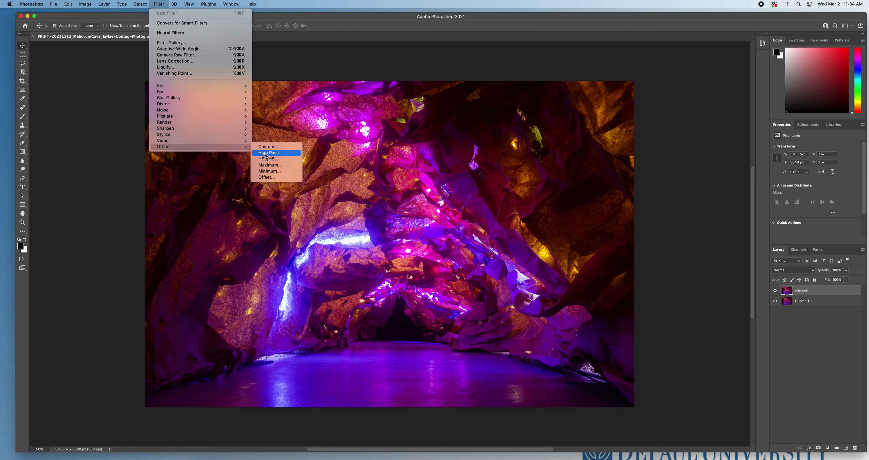
click(268, 155)
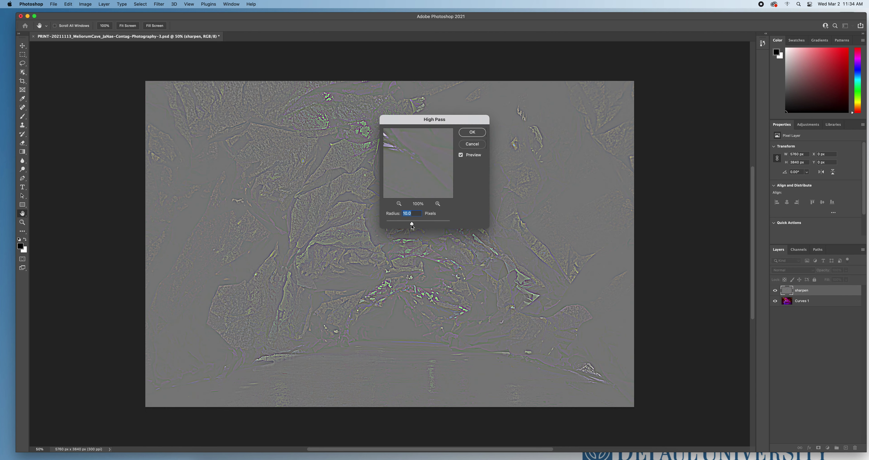
drag(412, 224, 394, 226)
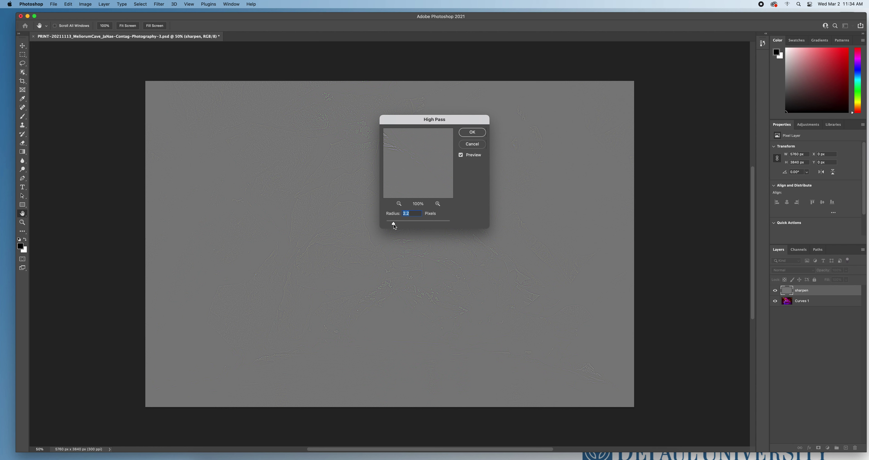
drag(394, 225, 394, 226)
drag(395, 225, 394, 224)
mouse_move(393, 225)
mouse_down()
mouse_move(422, 226)
mouse_move(393, 226)
mouse_up()
click(472, 132)
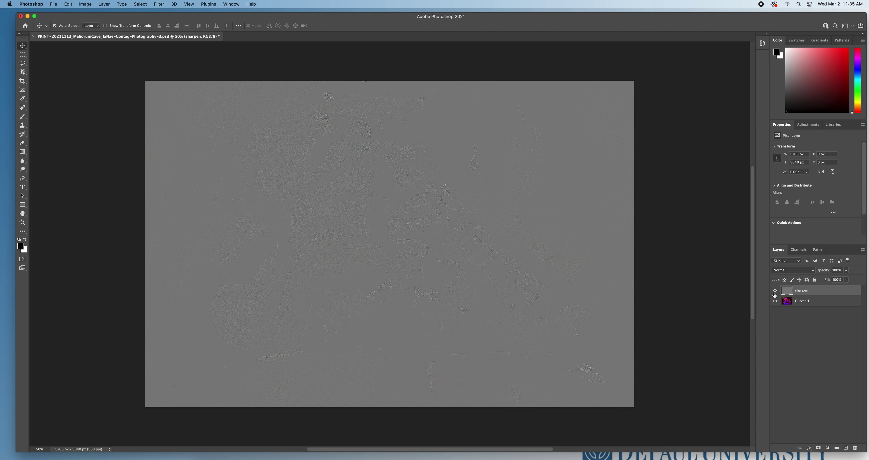
Set the sharpen layer's blend mode to Soft Light.
click(782, 271)
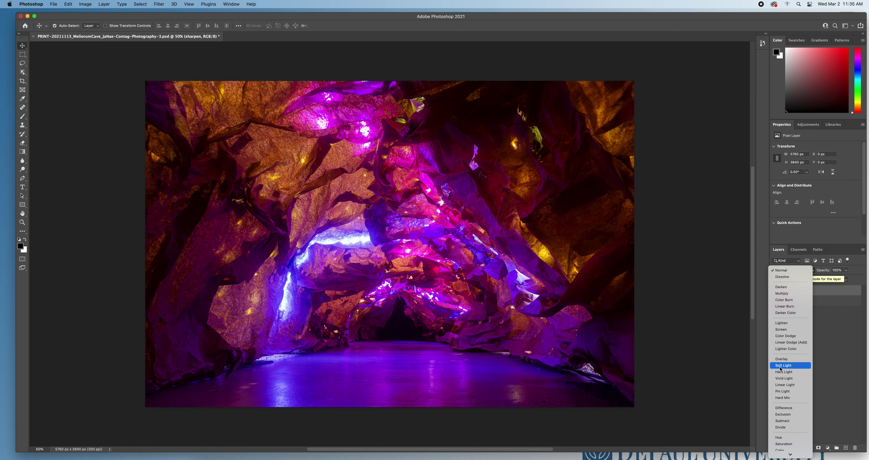
click(780, 365)
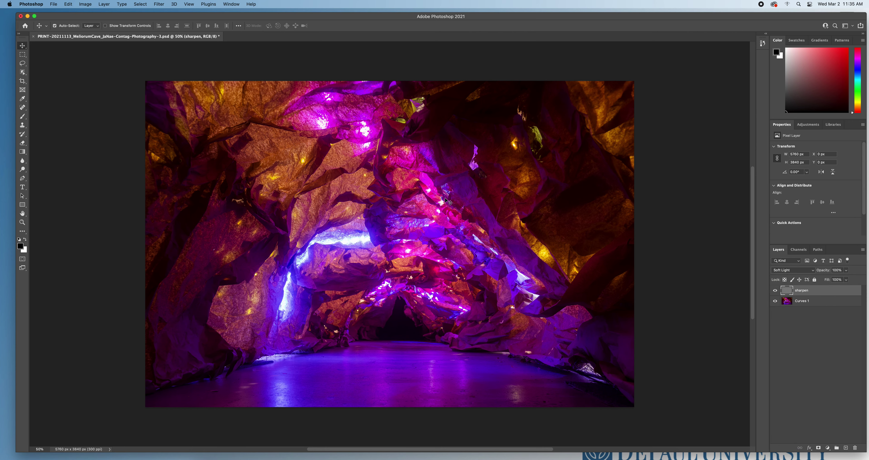
Zoom to 200% and toggle the sharpen layer on and off to compare detail.
key(super+equal)
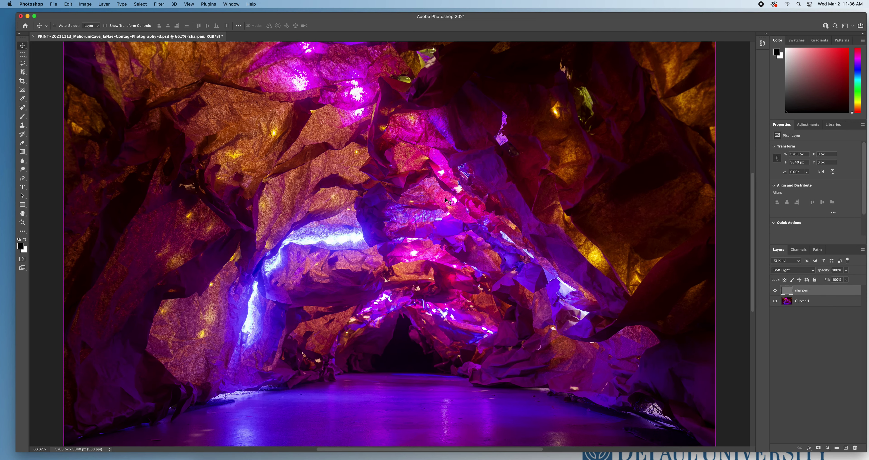
key(super+equal)
key(super+equal)
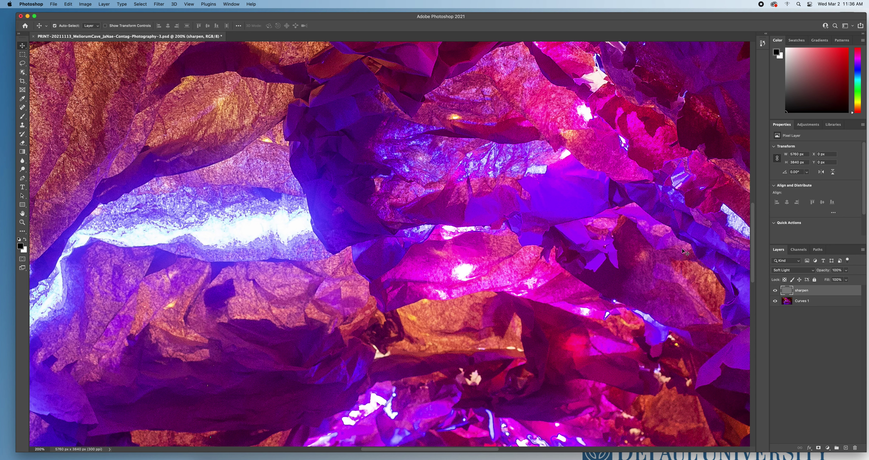
click(776, 291)
click(775, 291)
click(776, 291)
click(775, 291)
click(775, 291)
click(776, 291)
Zoom back out to 50% and keep the sharpen layer's opacity at 100%.
key(super+minus)
key(super+minus)
key(super+minus)
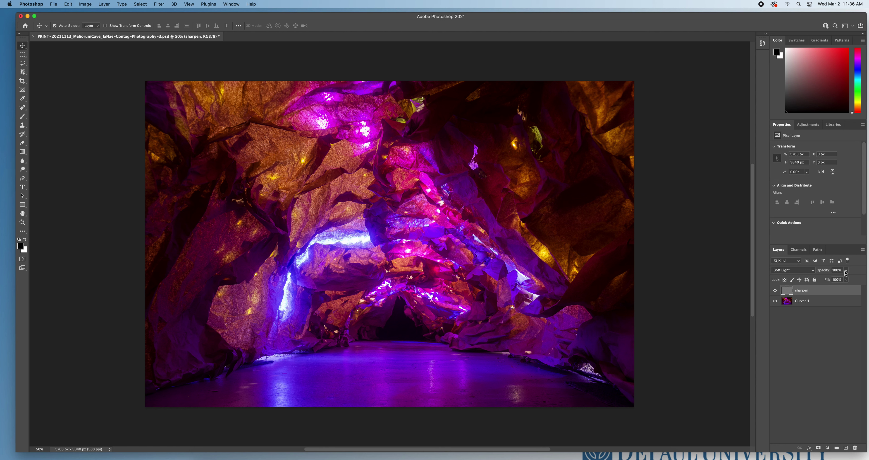
click(846, 270)
mouse_move(848, 277)
mouse_down()
mouse_move(822, 280)
mouse_move(848, 282)
mouse_up()
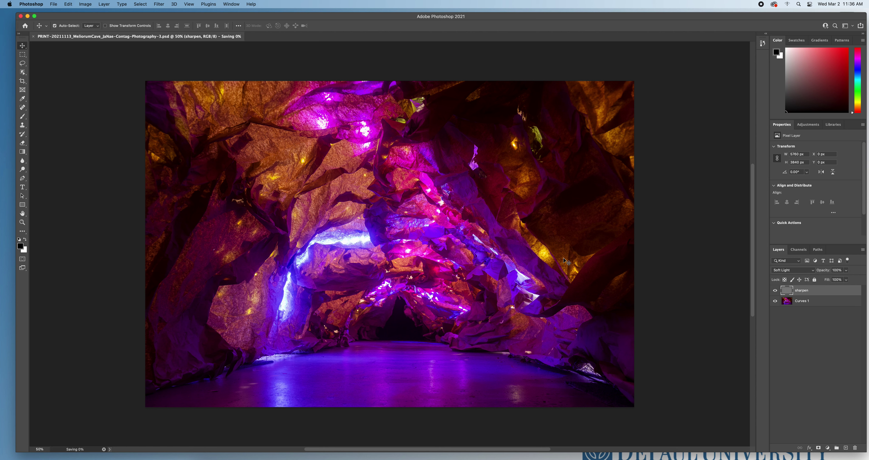
Save the cave document with its Soft Light sharpen layer, then open the Image menu.
key(super+s)
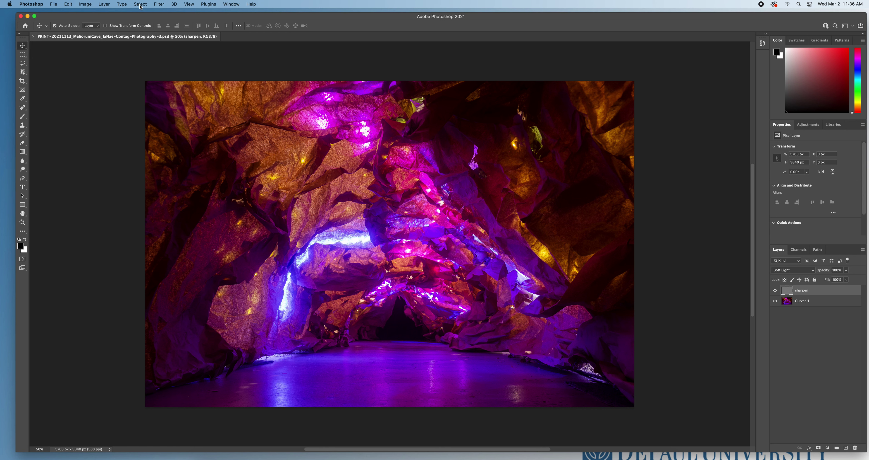
click(87, 4)
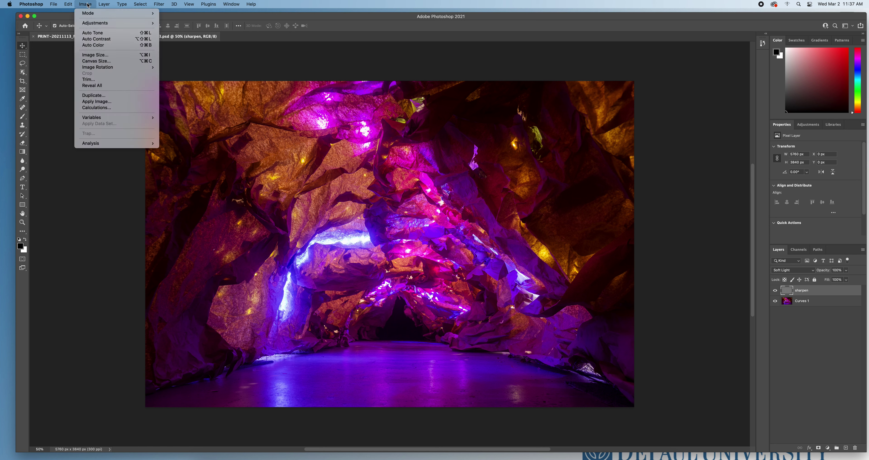
Open Image Size and enter a 14-inch width, giving 4200 × 2800 px at 300 ppi.
click(91, 55)
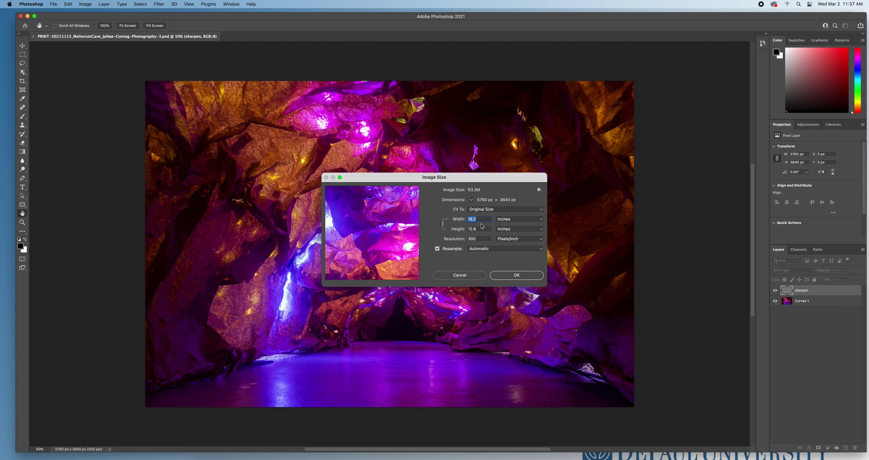
drag(401, 230, 367, 206)
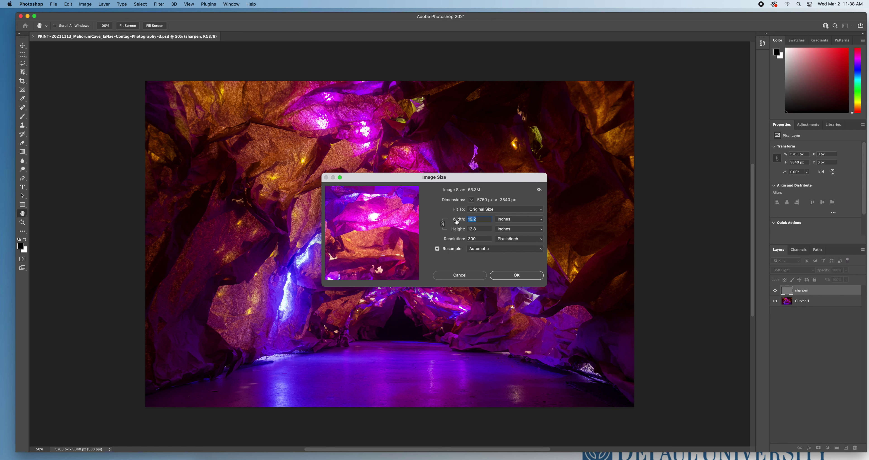
text(14)
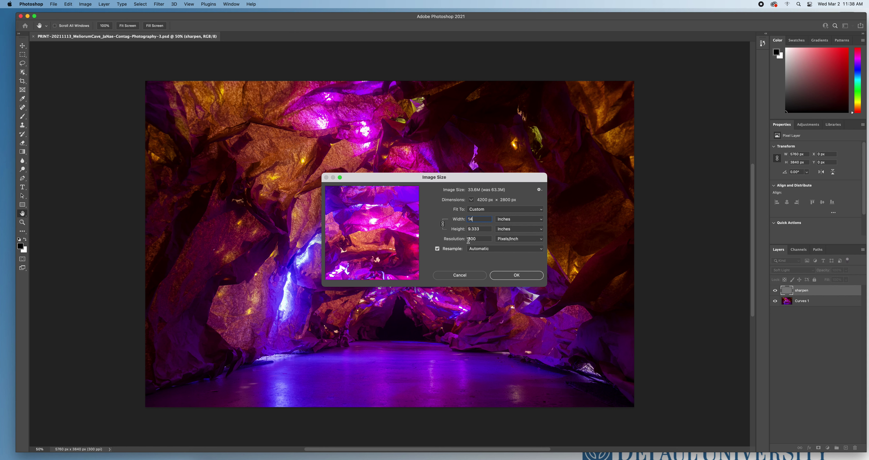
Keep resolution at 300 ppi with resampling on, set width to 14 inches, and apply.
click(448, 251)
double_click(470, 239)
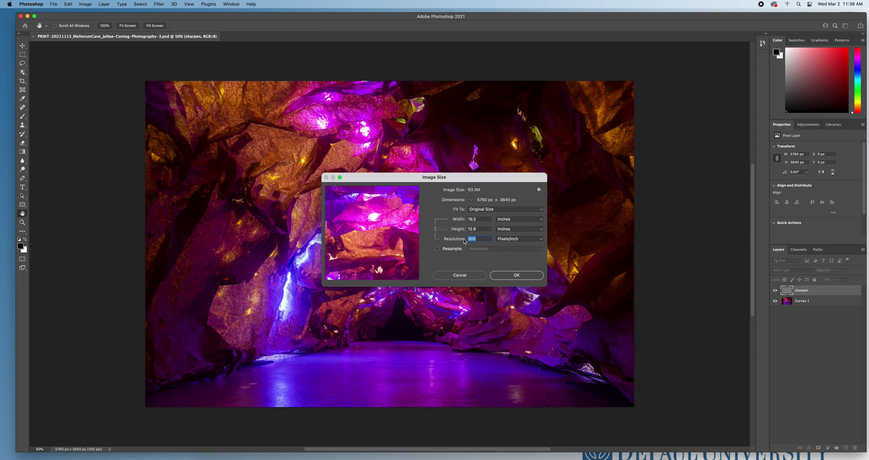
text(300)
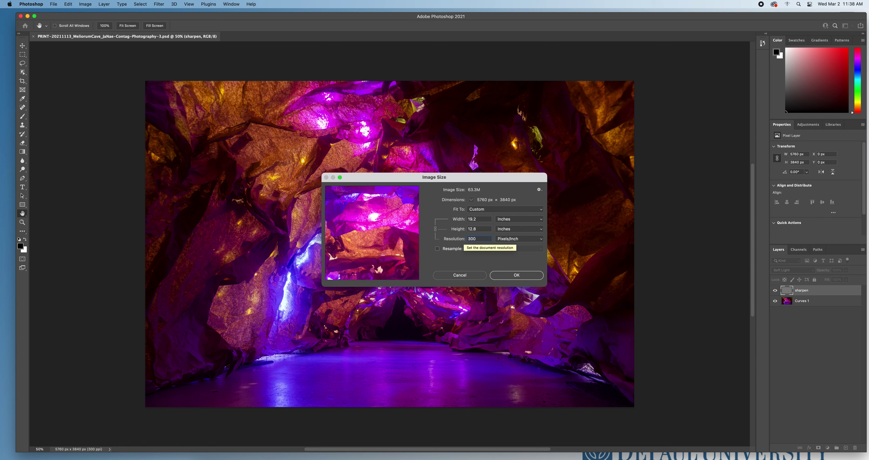
click(454, 250)
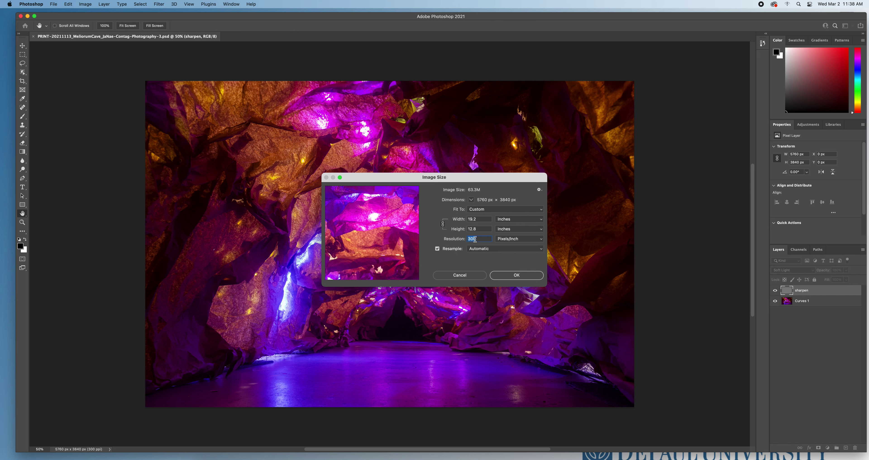
text(300)
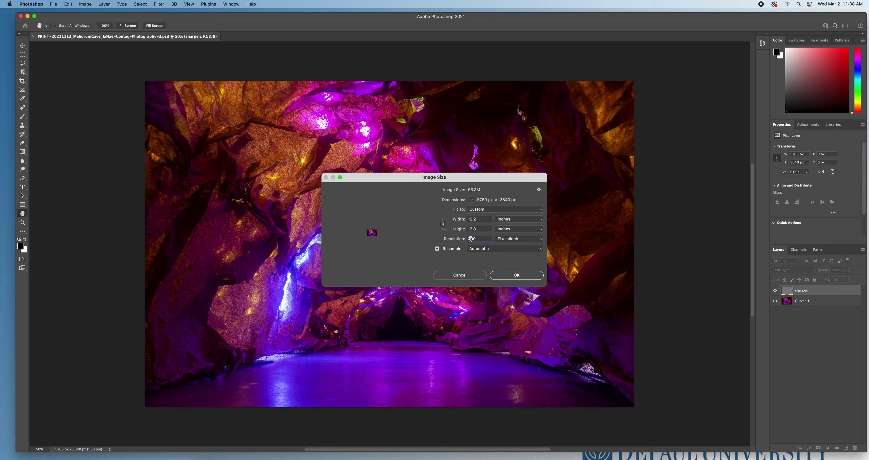
drag(479, 219, 466, 219)
text(14)
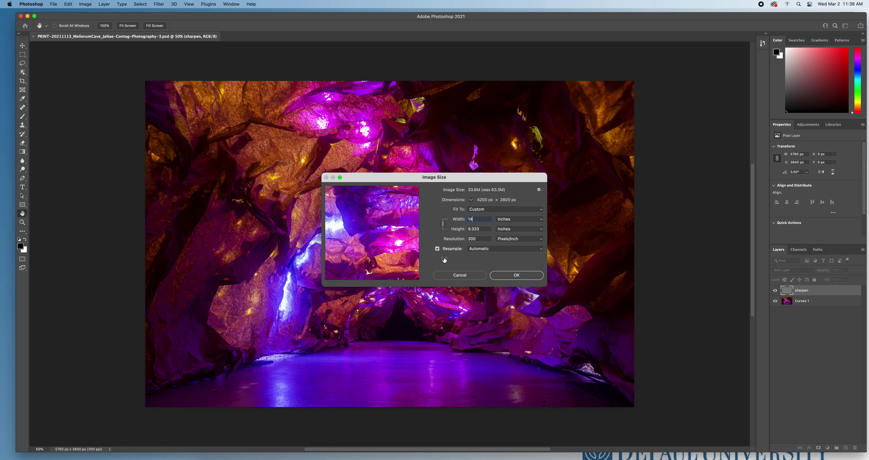
click(505, 277)
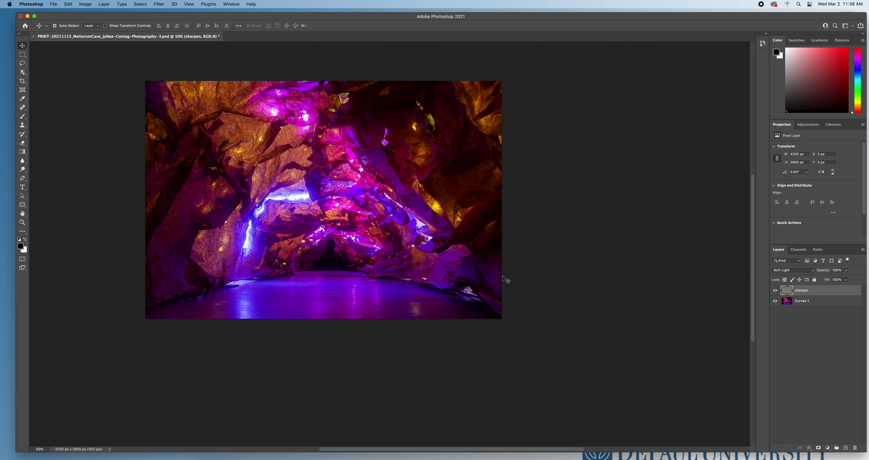
Undo the resize back to 5760 × 3840 px and reopen the Image menu.
key(super+z)
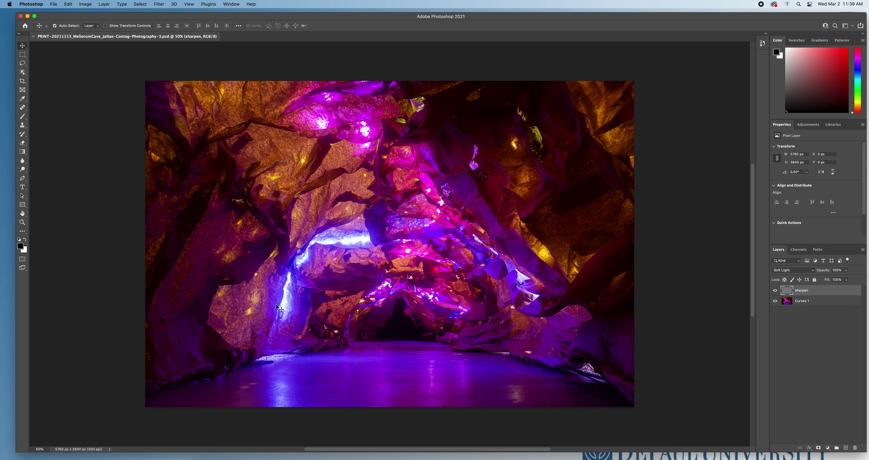
click(86, 4)
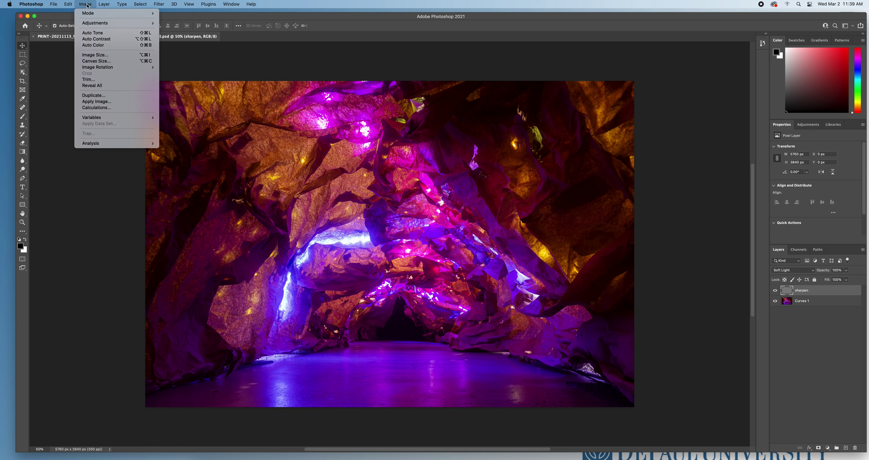
mouse_move(68, 4)
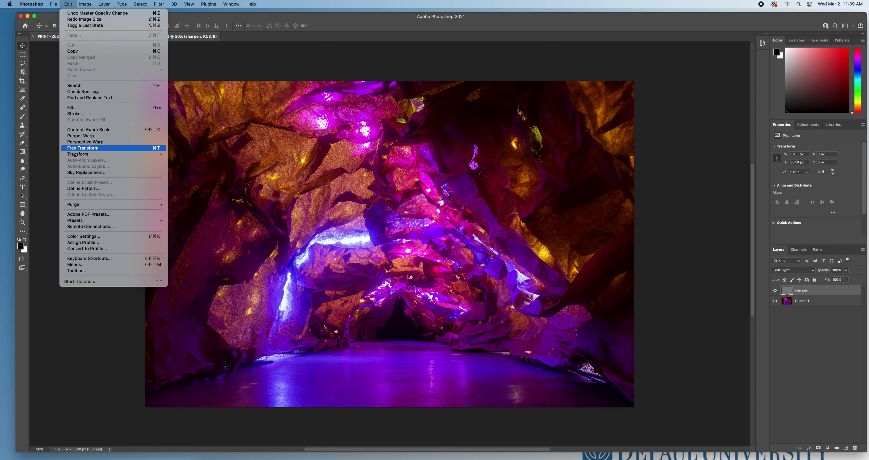
mouse_move(135, 154)
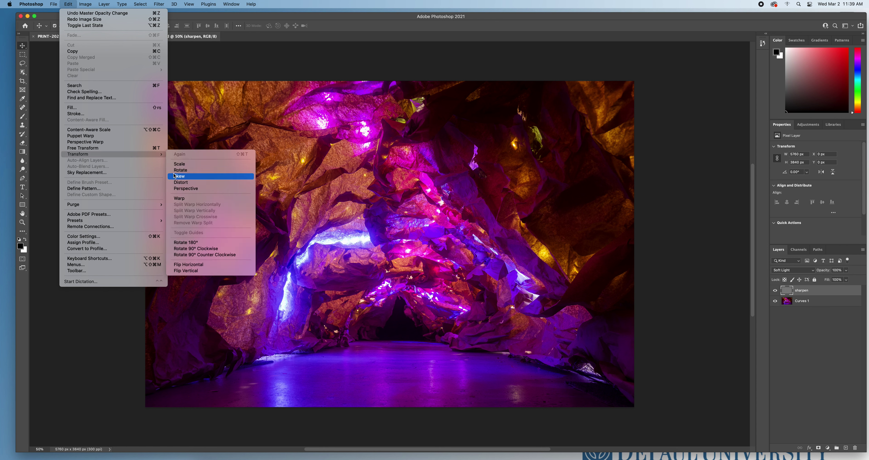
click(201, 249)
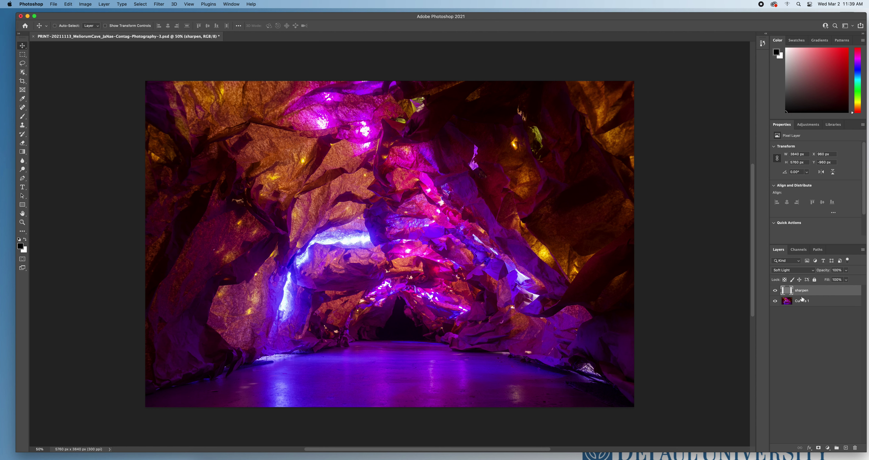
key(super+z)
shift+click(803, 301)
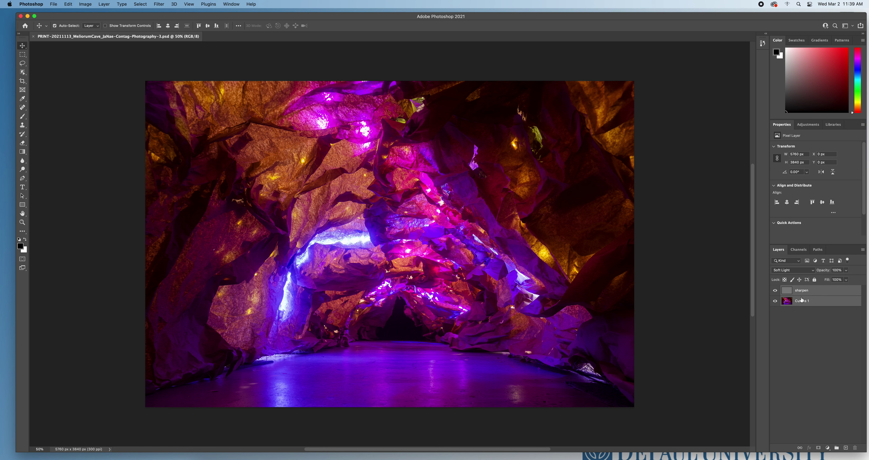
right_click(802, 300)
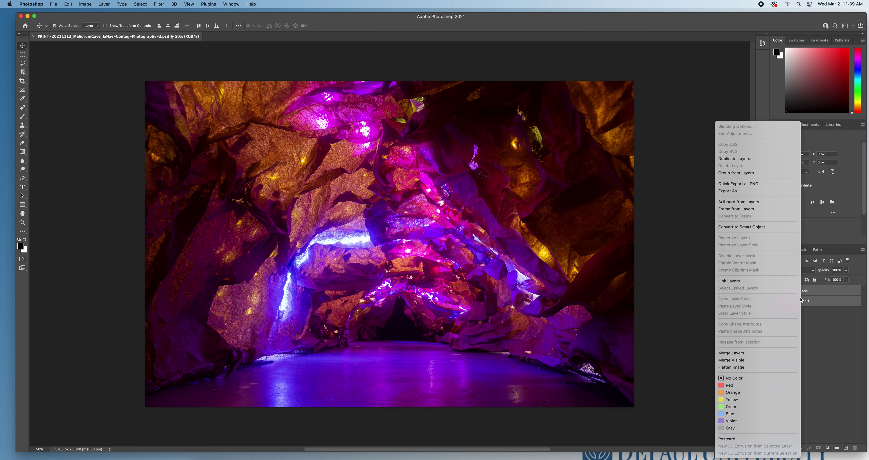
click(743, 353)
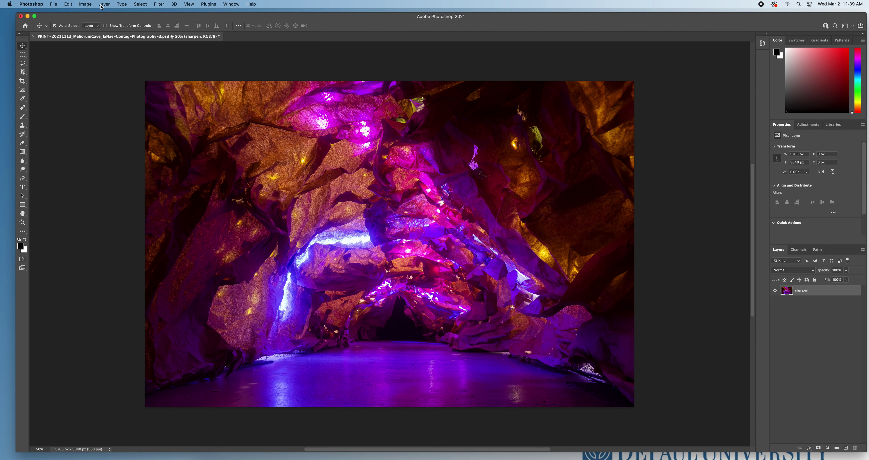
click(68, 5)
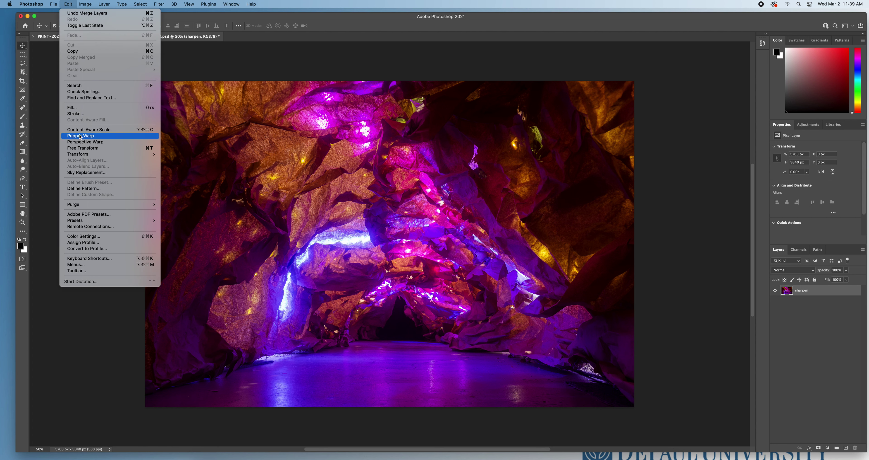
mouse_move(83, 154)
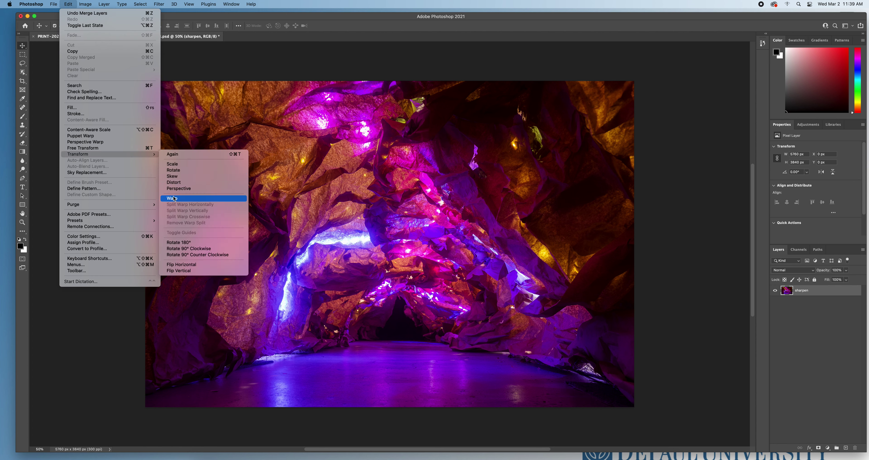
click(189, 249)
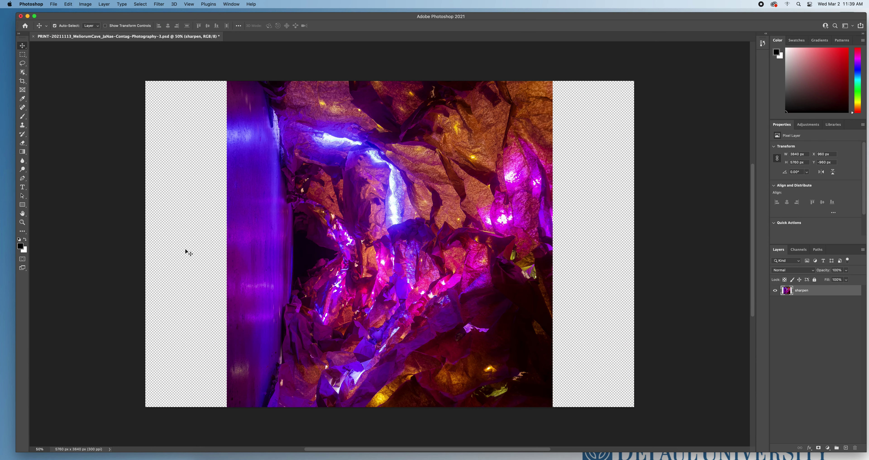
key(super+z)
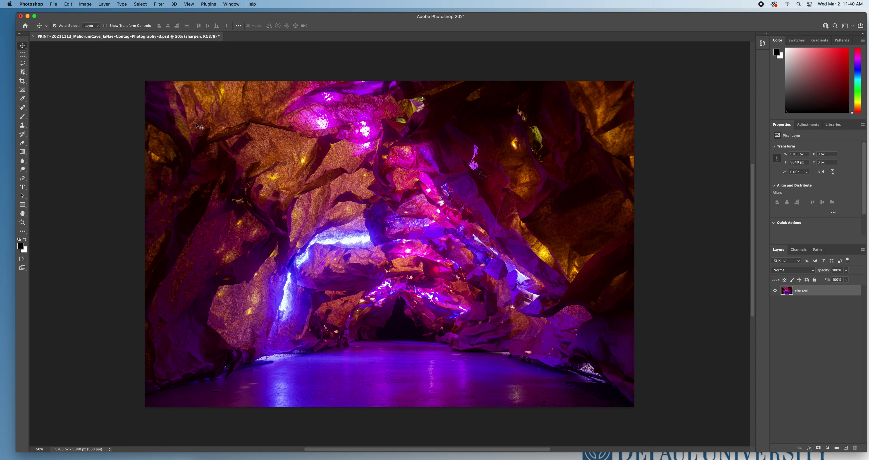
click(73, 5)
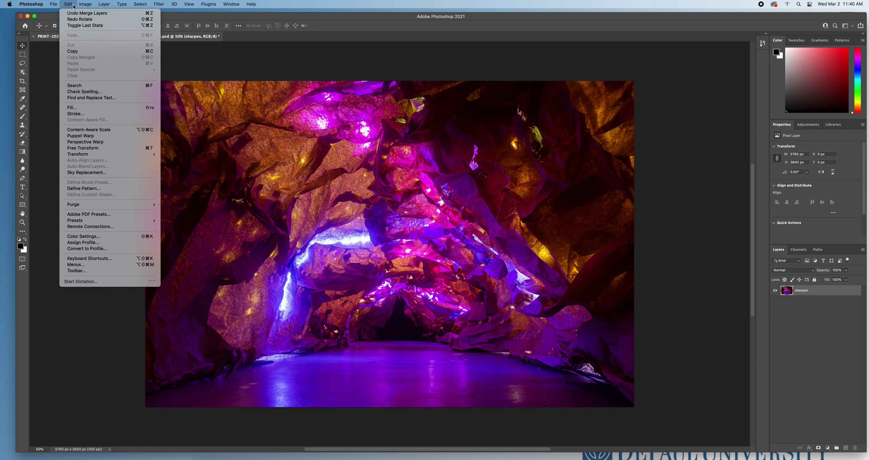
Rotate the canvas 90° clockwise so it becomes 3840 × 5760 px portrait.
mouse_move(80, 7)
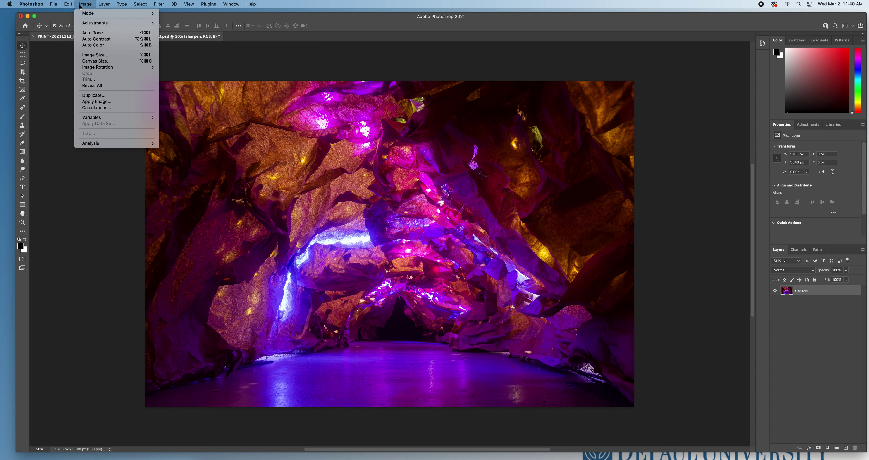
mouse_move(128, 67)
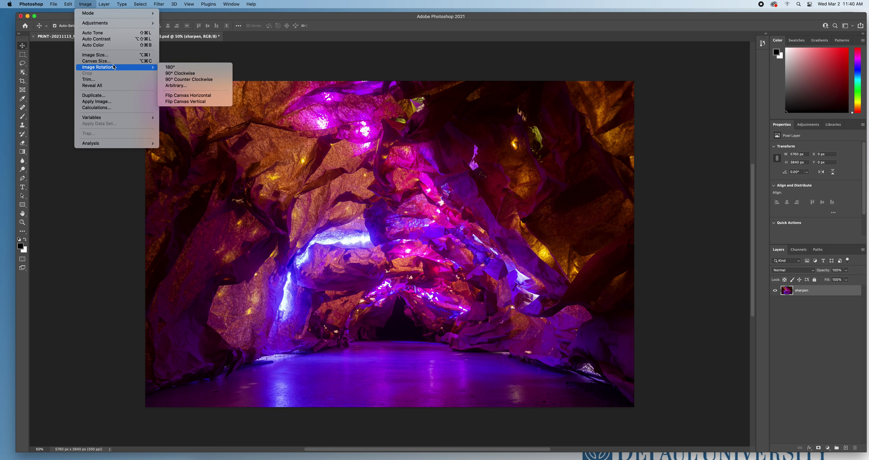
click(188, 75)
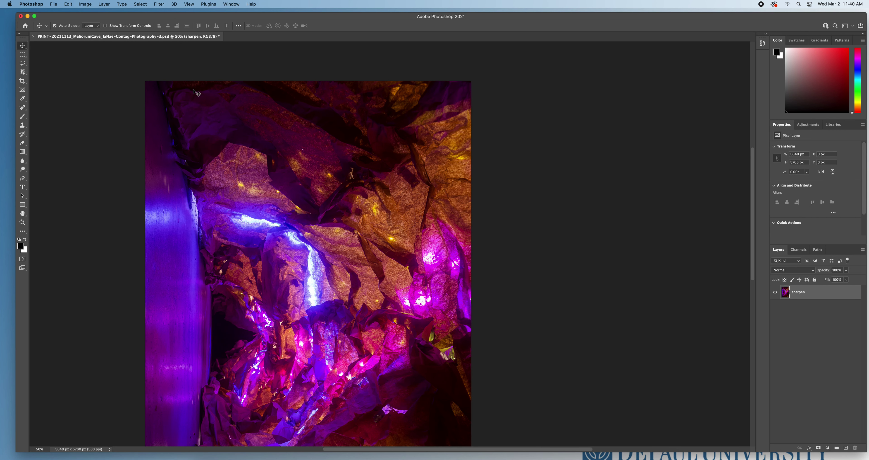
Try a 16-inch width in Image Size, then cancel, leaving the image at 5760 × 3840 px.
click(90, 7)
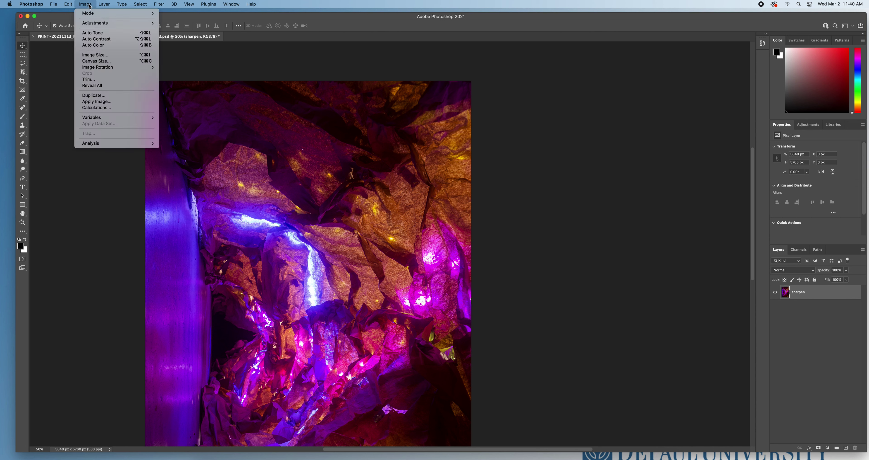
click(95, 54)
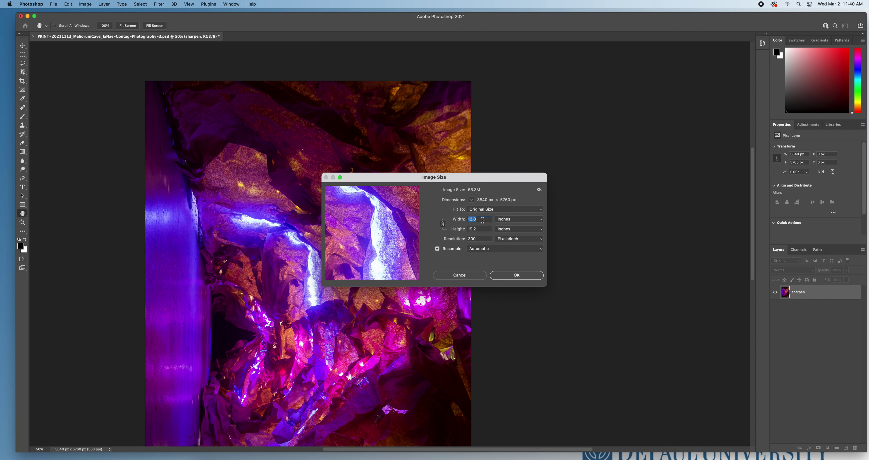
text(16)
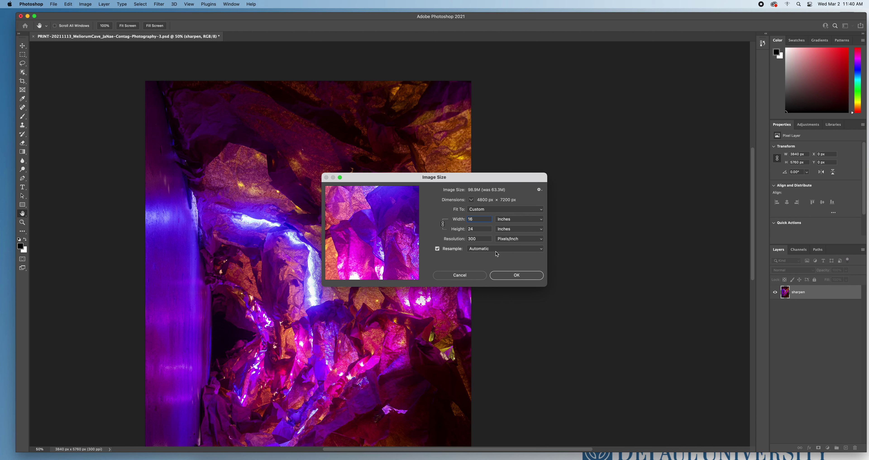
click(476, 276)
key(v)
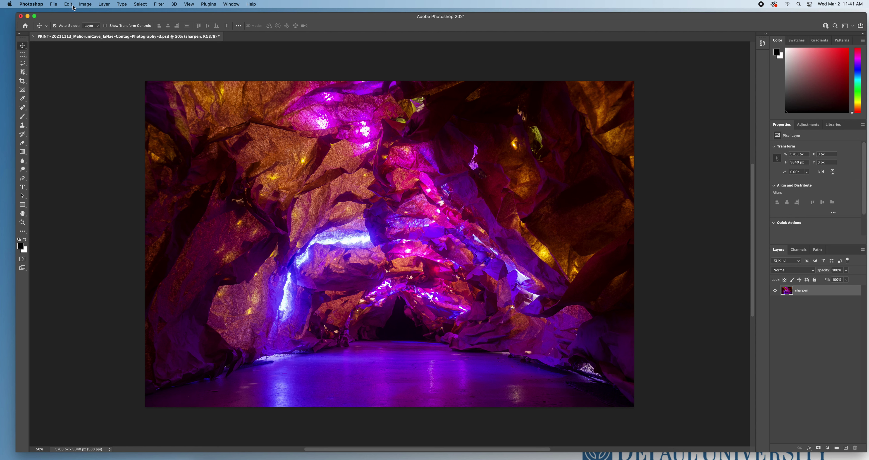
Resize the image to 14 inches wide, 4200 × 2800 px at 300 ppi.
click(84, 4)
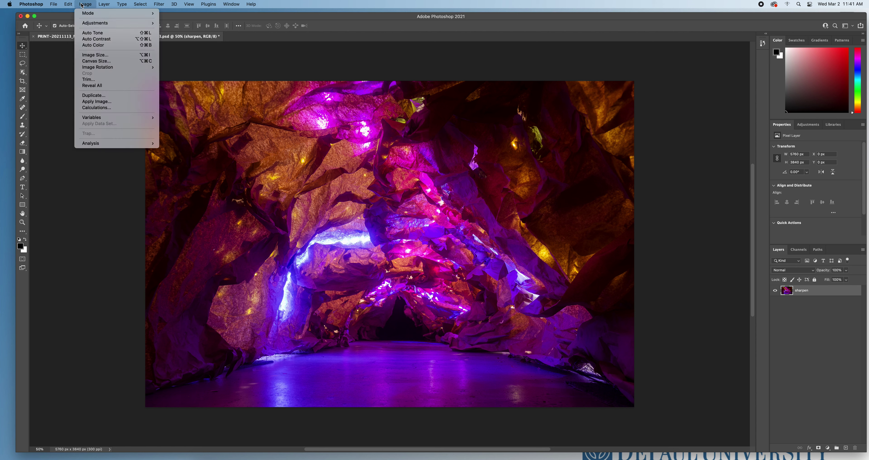
click(91, 55)
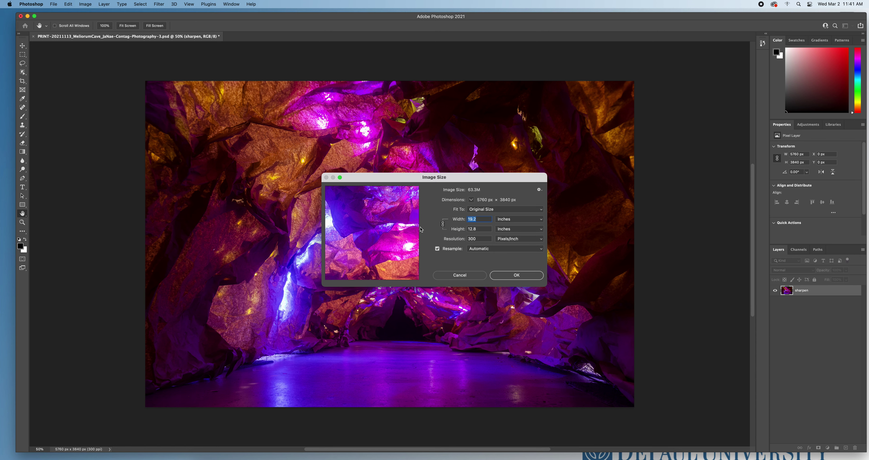
text(14)
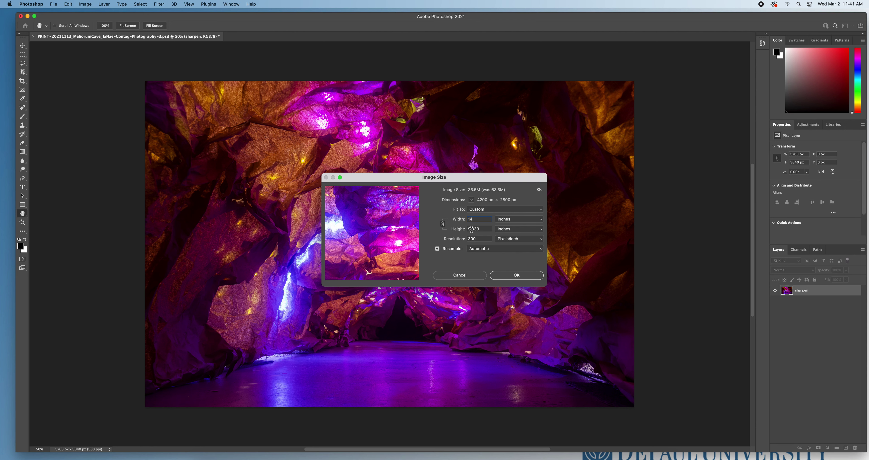
click(509, 275)
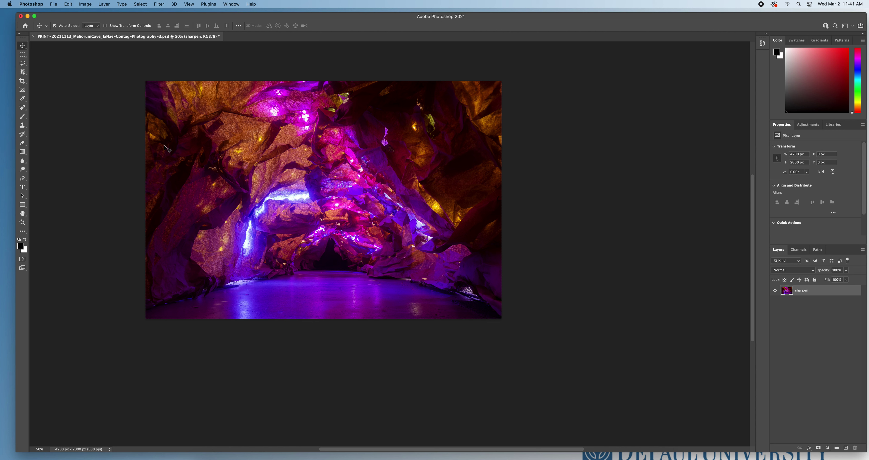
click(54, 4)
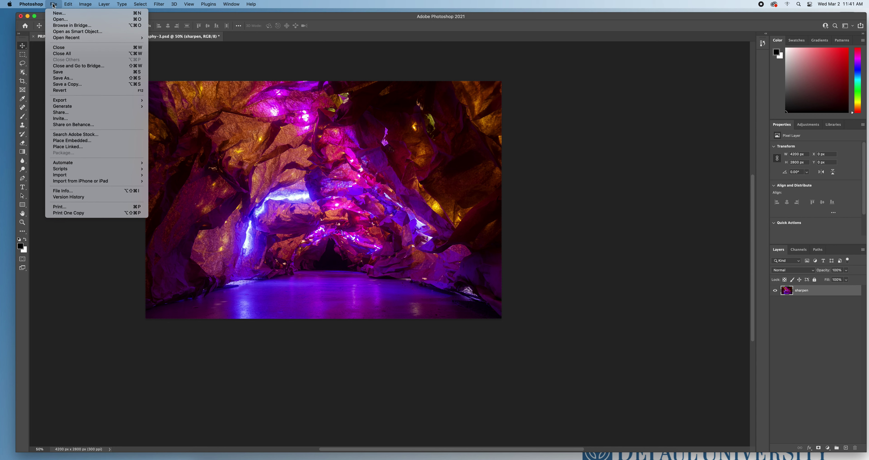
In the Print dialog, select the EPSON SC-P5000 Series printer.
click(59, 208)
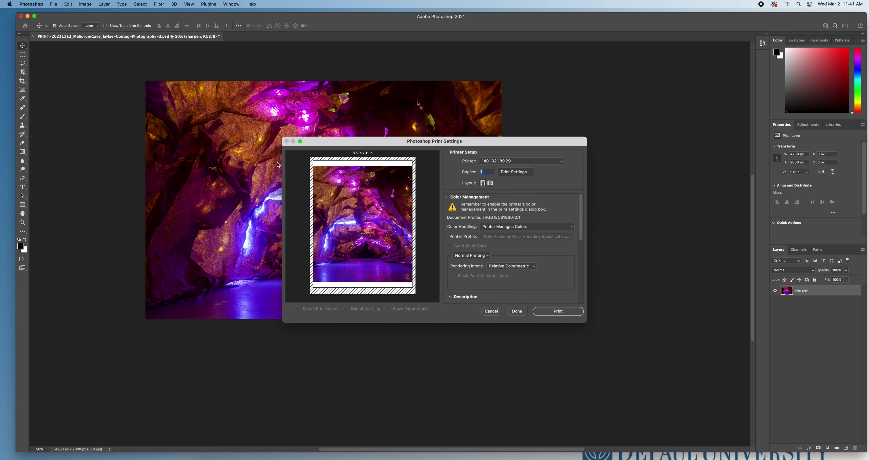
click(505, 161)
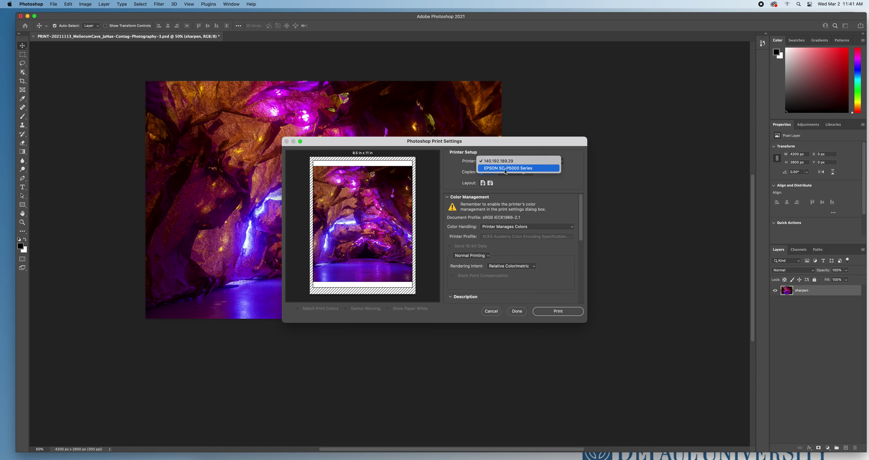
click(506, 168)
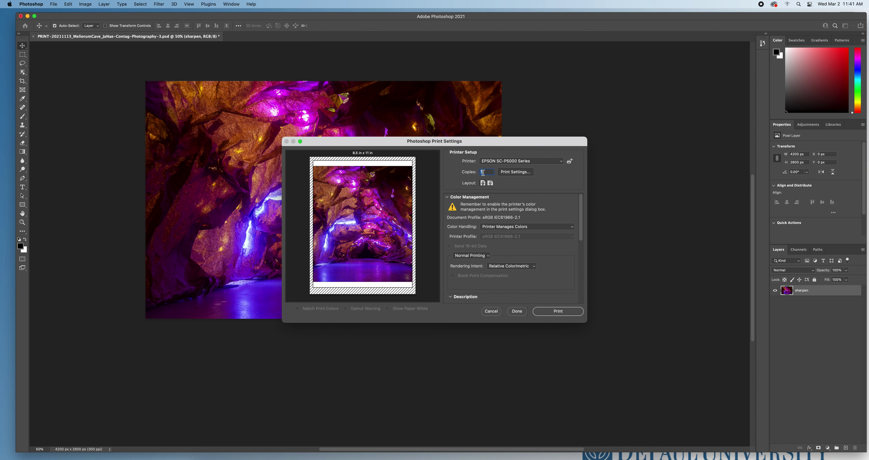
In the printer's detailed settings, open Manage Custom Sizes and add a new paper size.
click(516, 172)
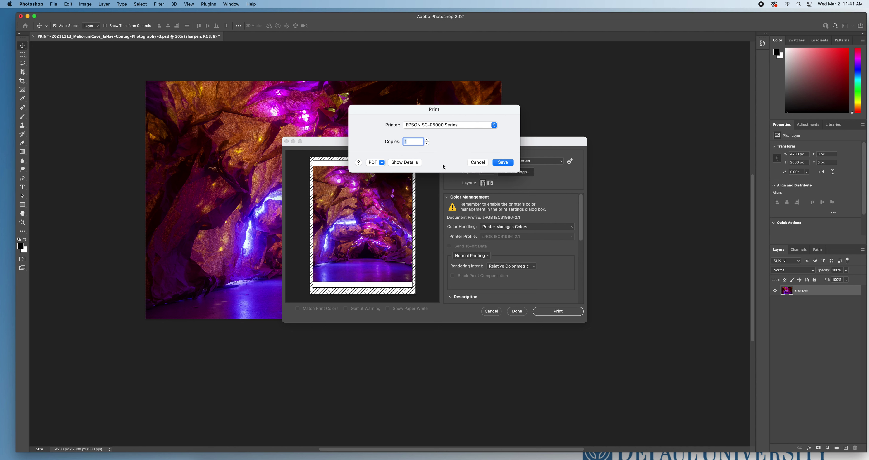
click(408, 163)
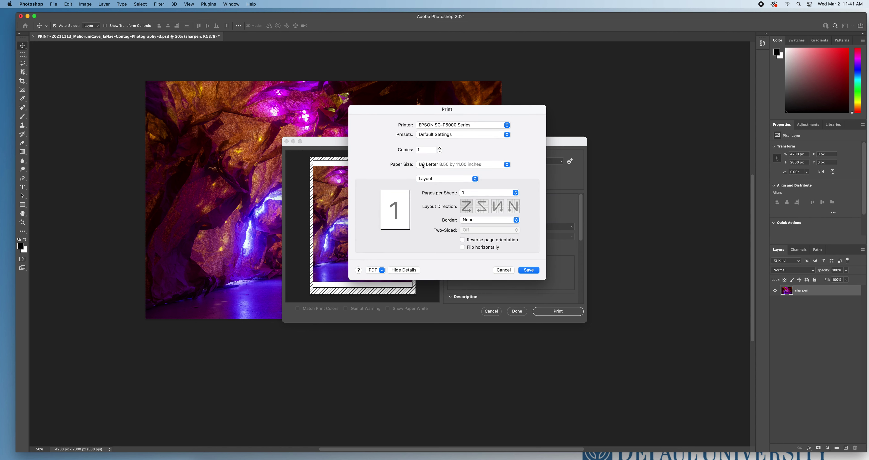
click(432, 165)
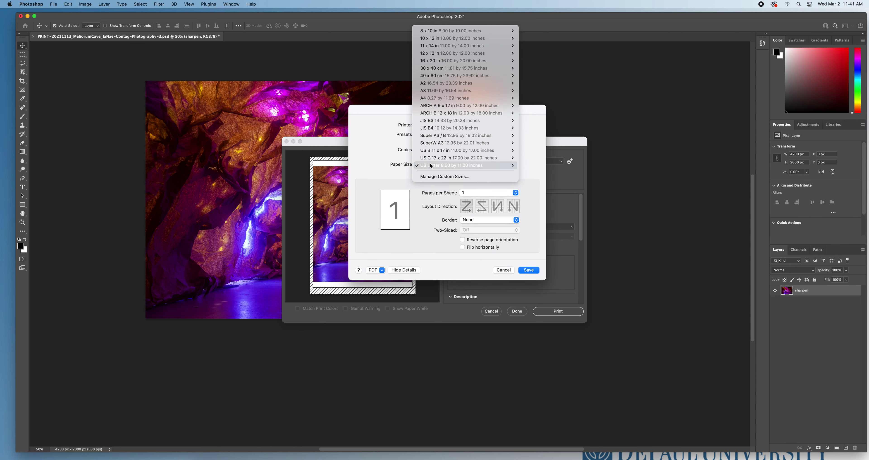
click(435, 176)
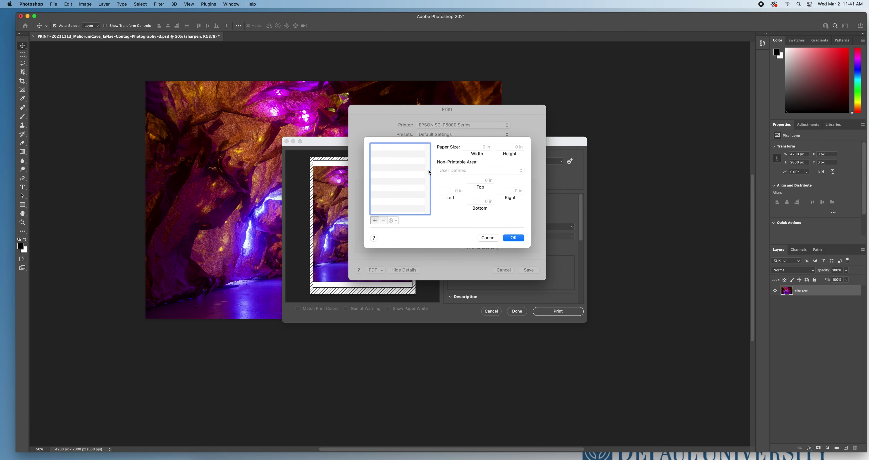
click(375, 220)
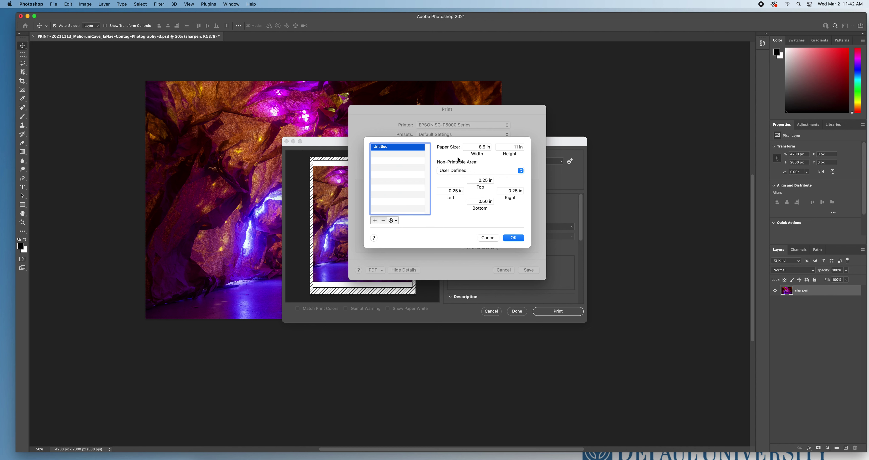
Set the new custom paper size's width to 17 inches.
double_click(480, 150)
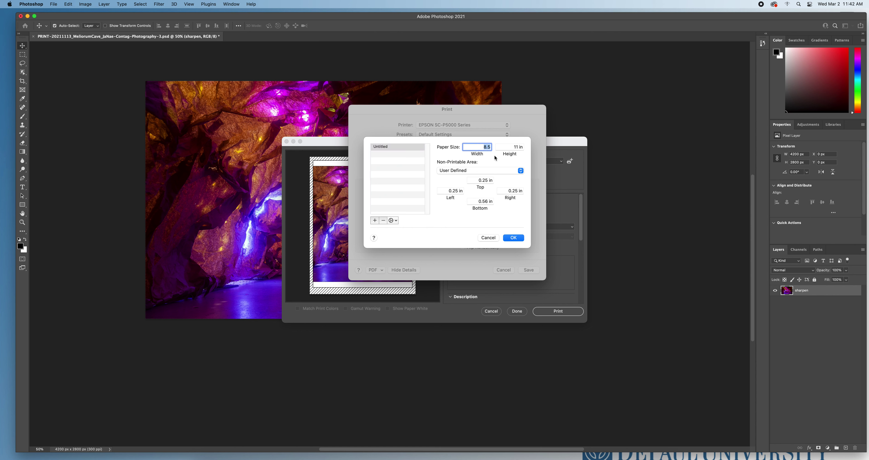
text(1)
key(Tab)
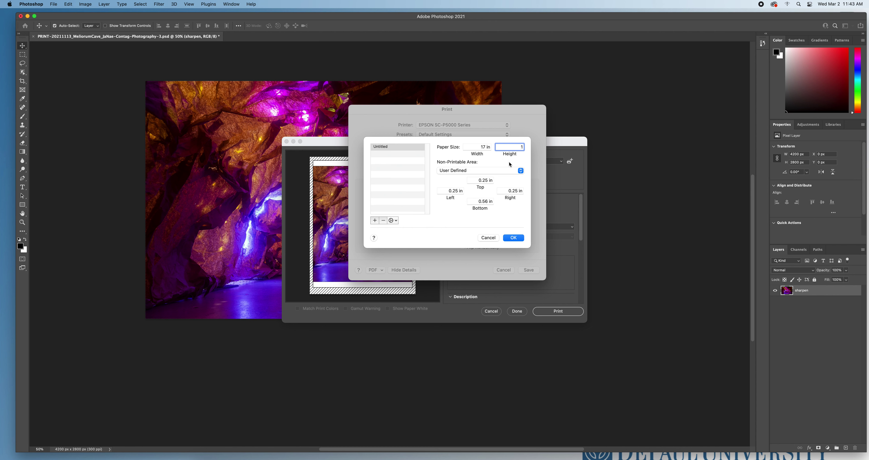
Set the top, left, bottom and right non-printable margins to 0 in and save the size.
click(477, 181)
drag(477, 180, 499, 183)
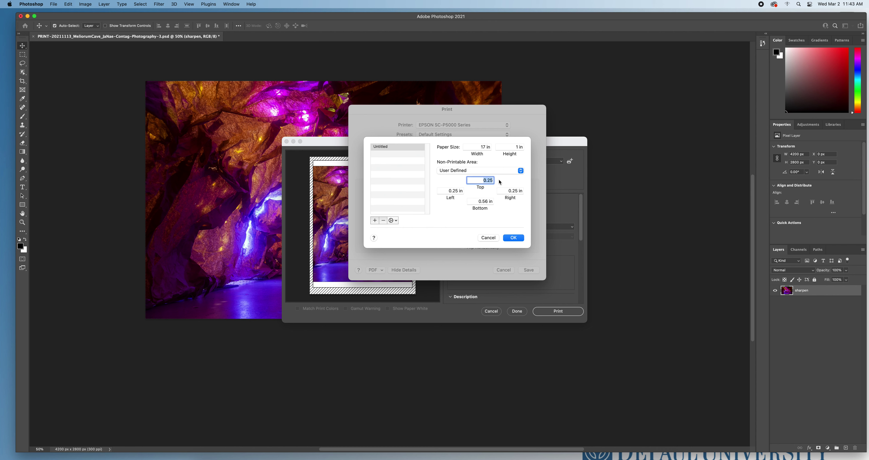
text(0)
click(451, 191)
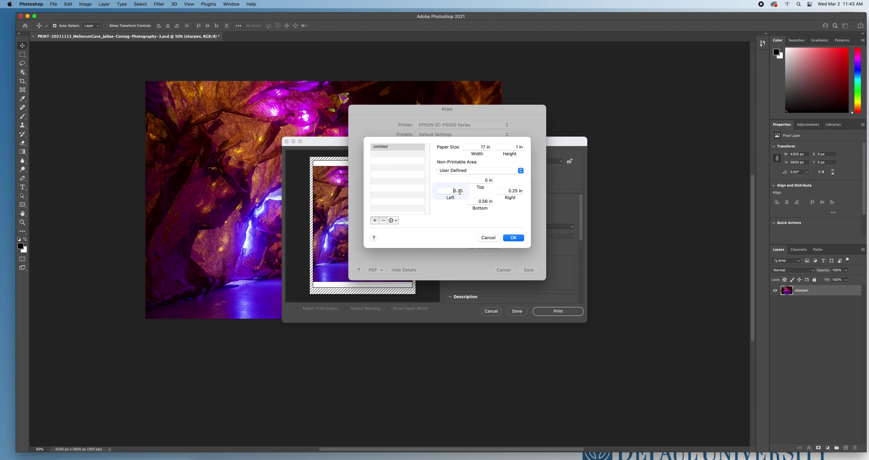
double_click(452, 191)
text(0)
click(483, 202)
text(0)
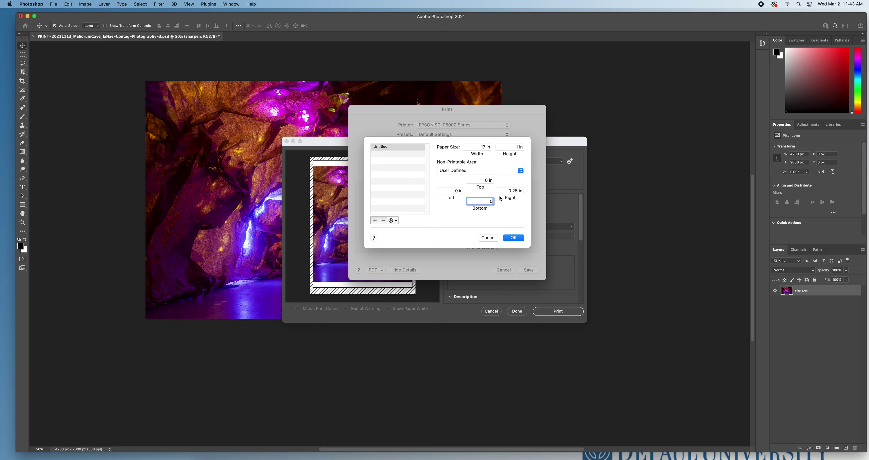
click(523, 191)
text(0)
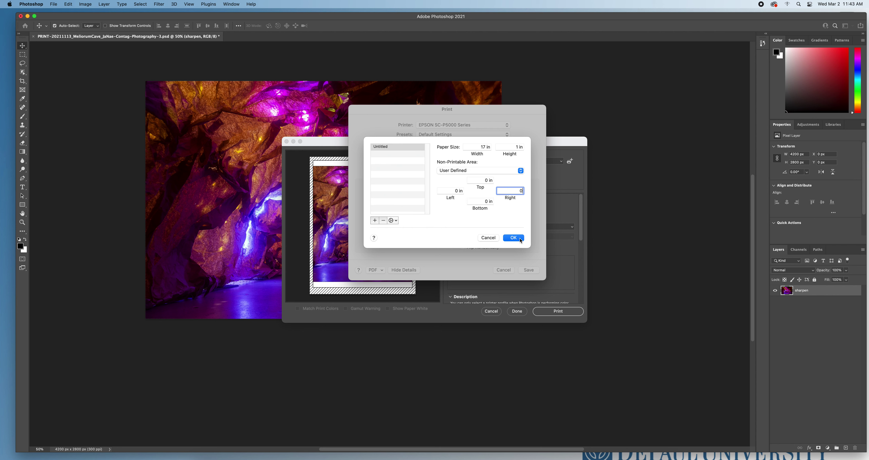
click(513, 237)
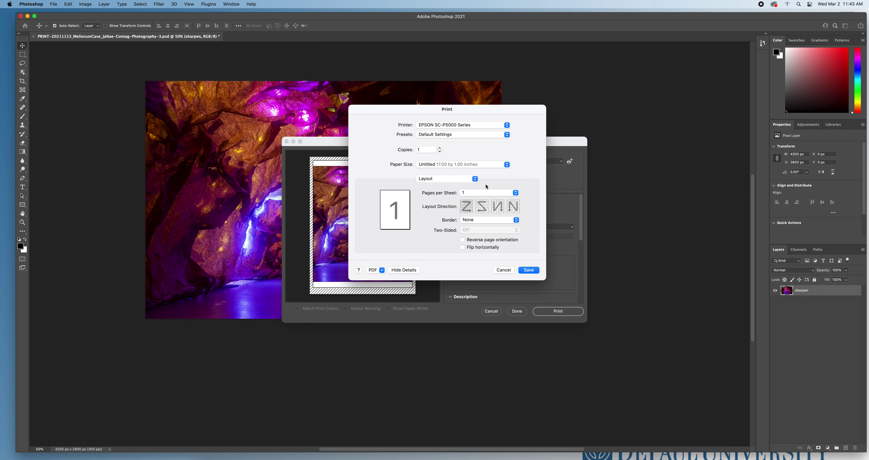
In Printer Settings, set Page Setup to Roll Paper, Borderless - Auto Expand.
click(458, 180)
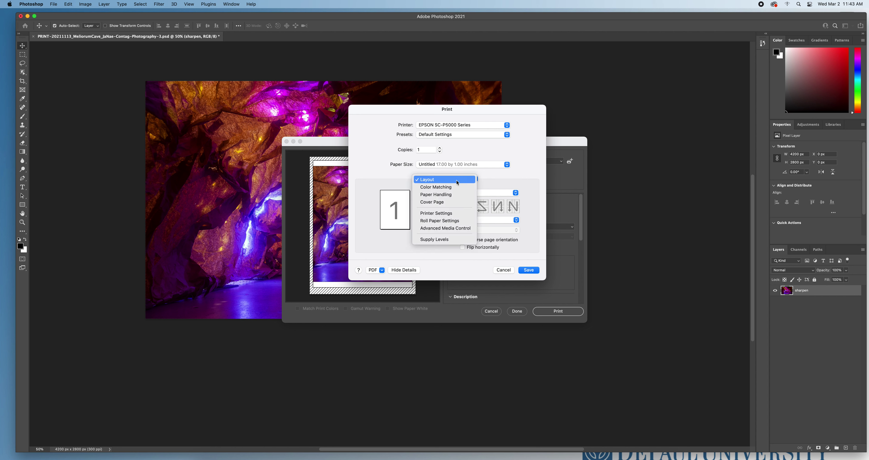
click(450, 213)
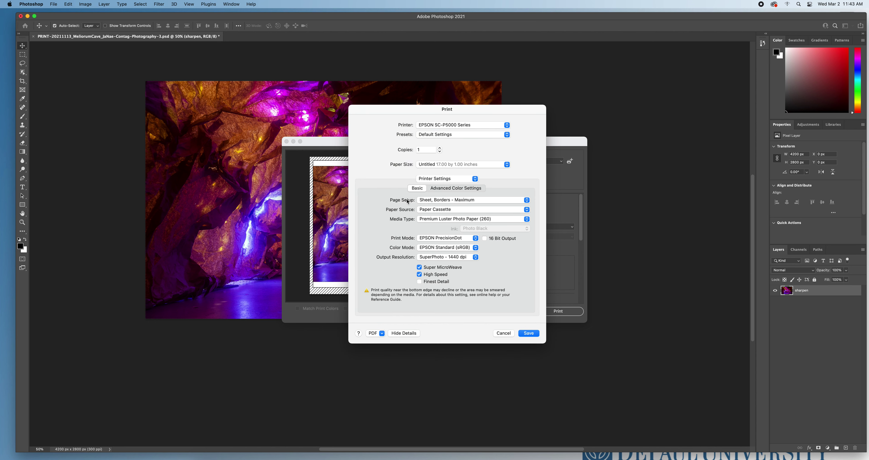
click(434, 201)
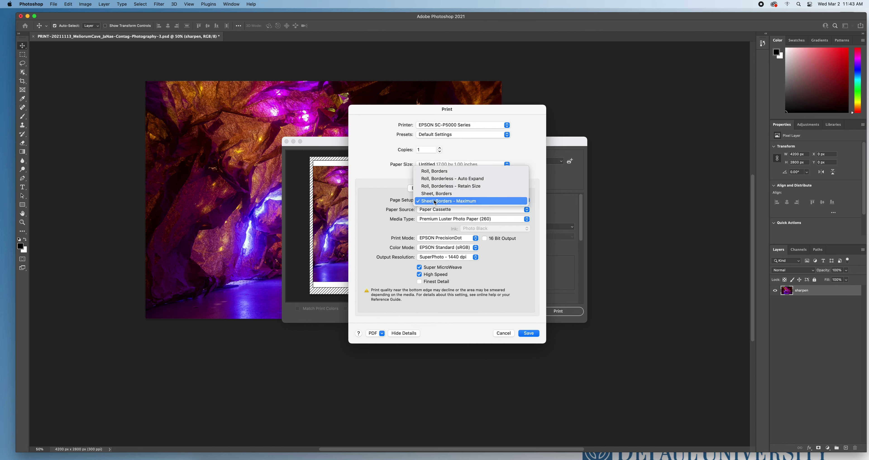
click(439, 182)
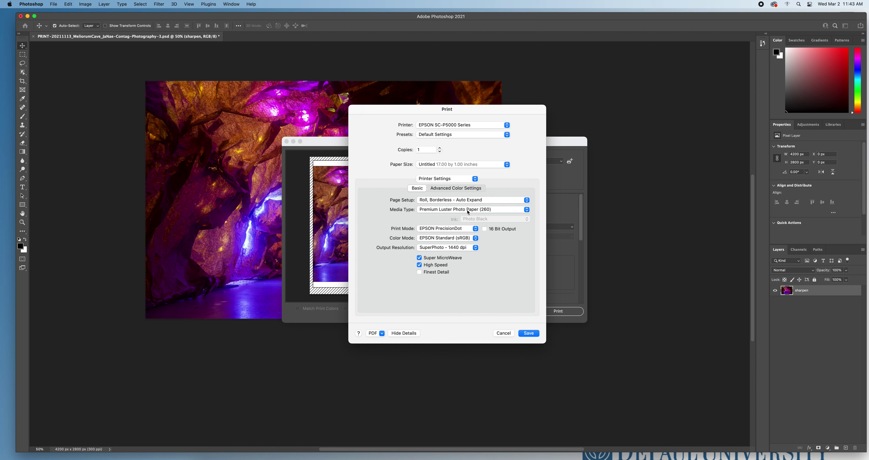
Review the Roll Paper Settings, then save the printer options and return to Print Settings.
click(447, 181)
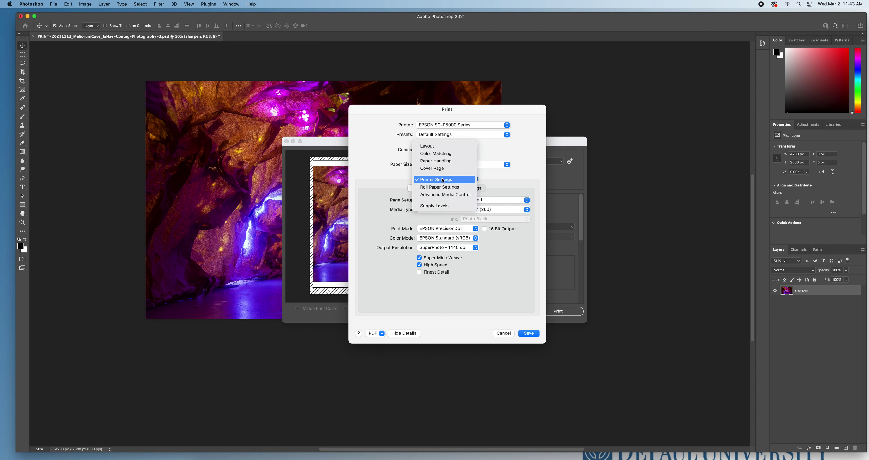
click(437, 196)
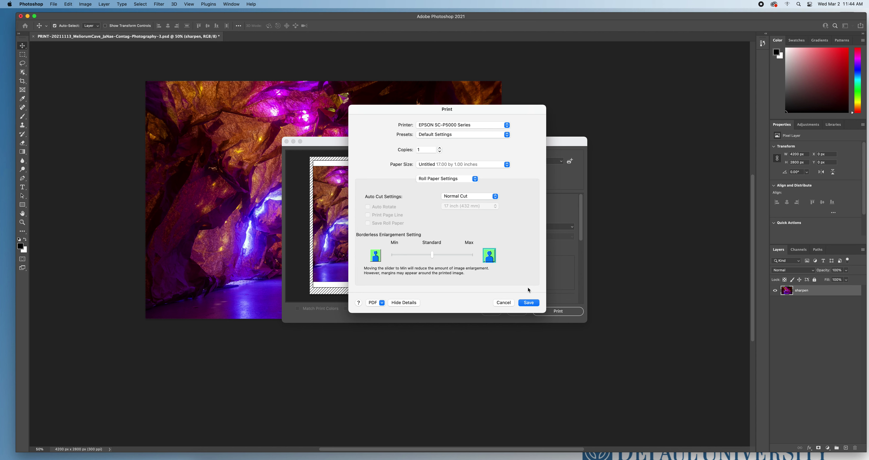
click(526, 305)
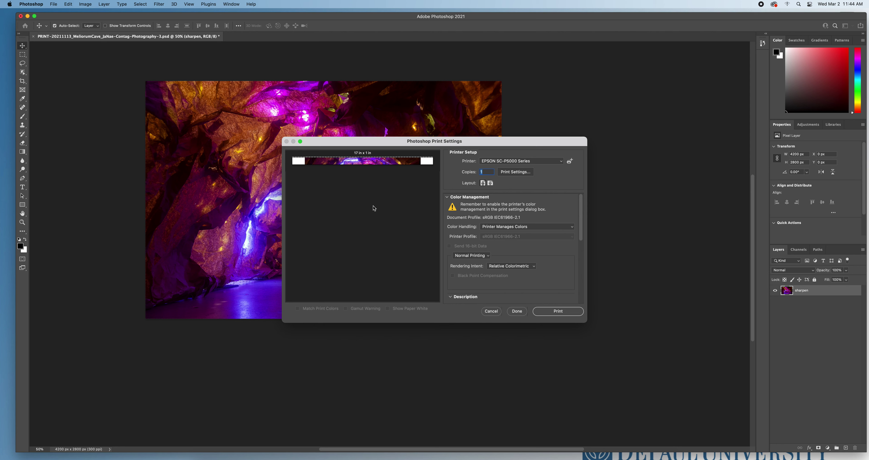
Change the custom paper height to 11 in for a 17 x 11 in sheet, then save the print settings.
scroll(375, 210, up, 10)
scroll(375, 209, down, 10)
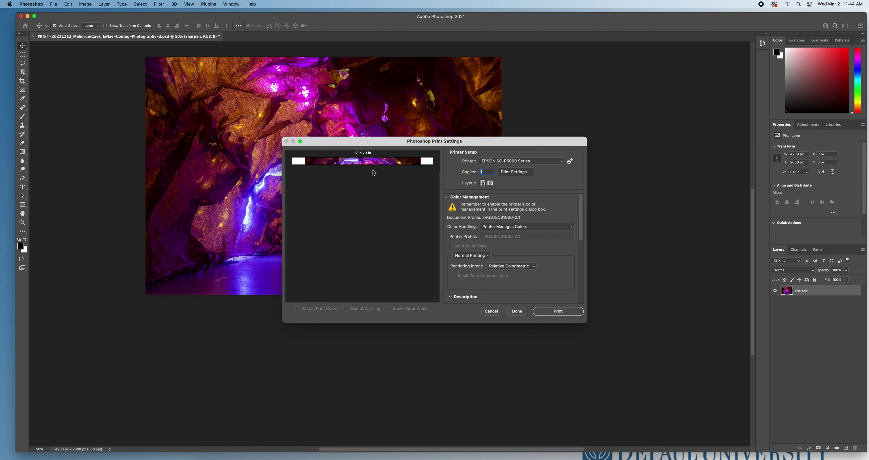
click(506, 171)
click(443, 141)
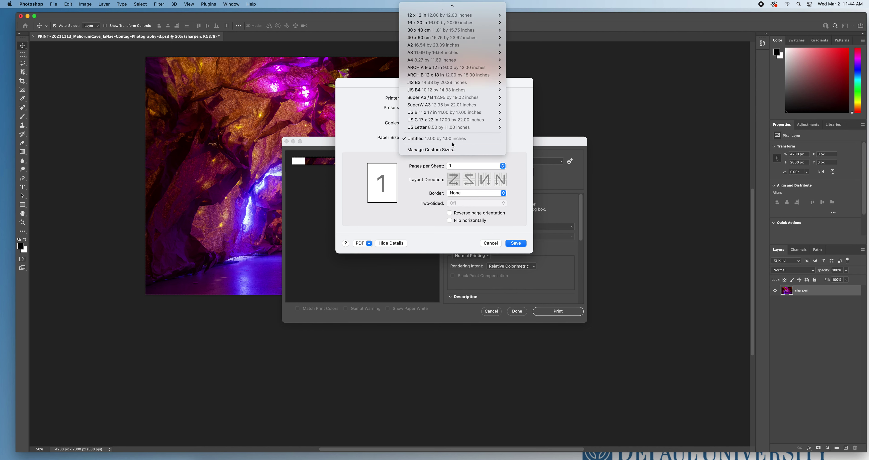
click(432, 153)
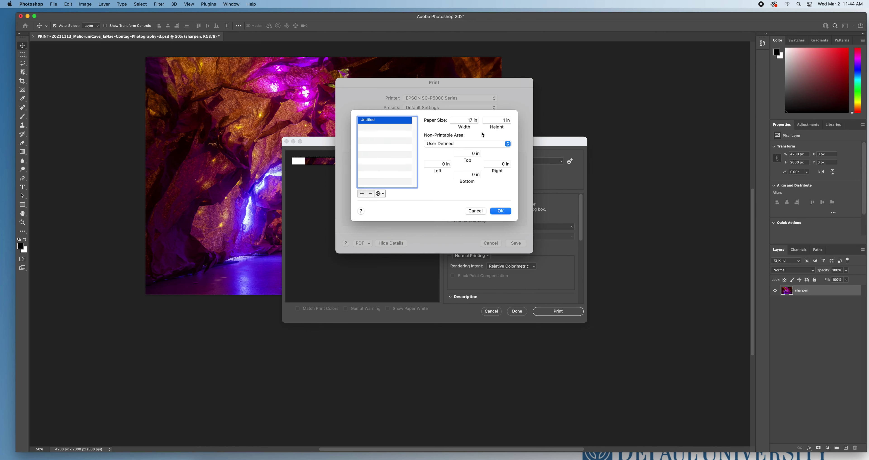
click(500, 119)
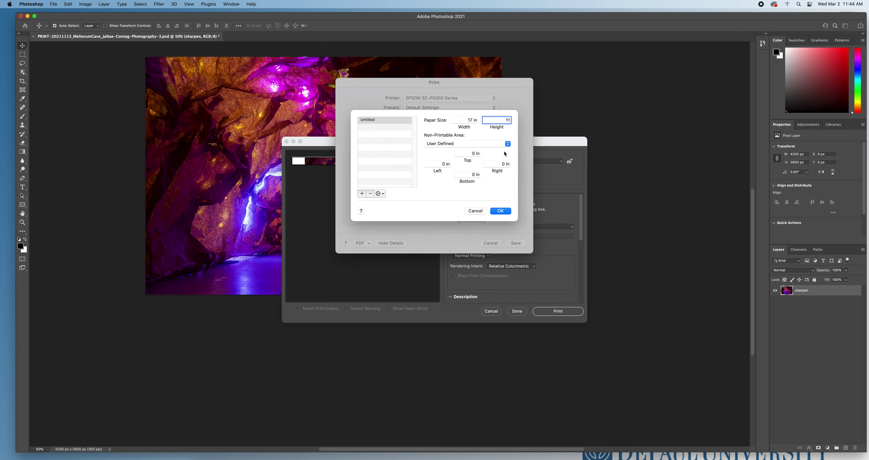
text(11)
click(501, 210)
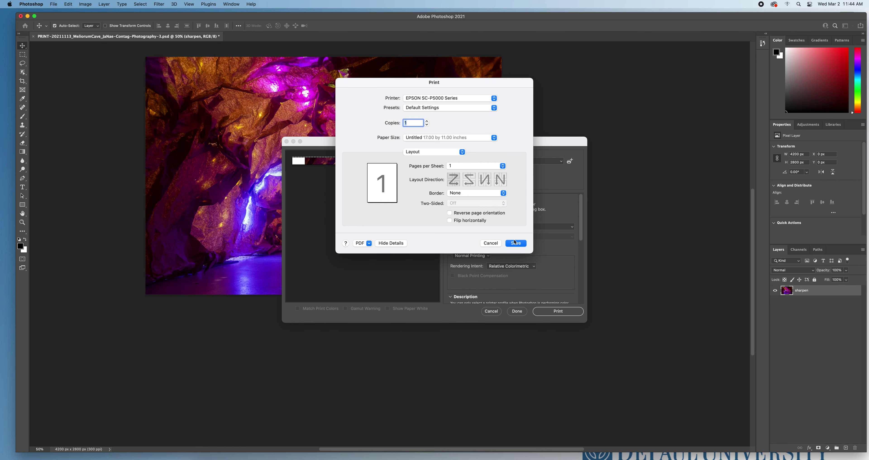
click(516, 242)
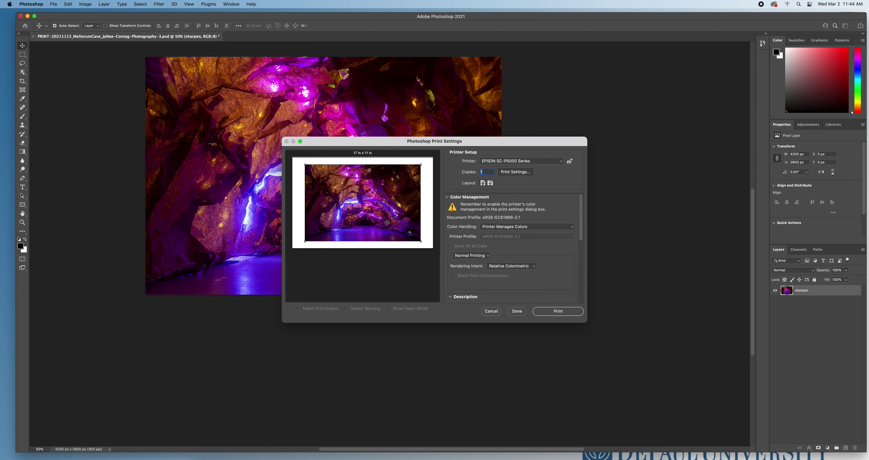
Set Photoshop Manages Colors with the SC-P5000_Series_LLK PremiumLusterPhotoPaper260 printer profile.
click(499, 227)
click(499, 234)
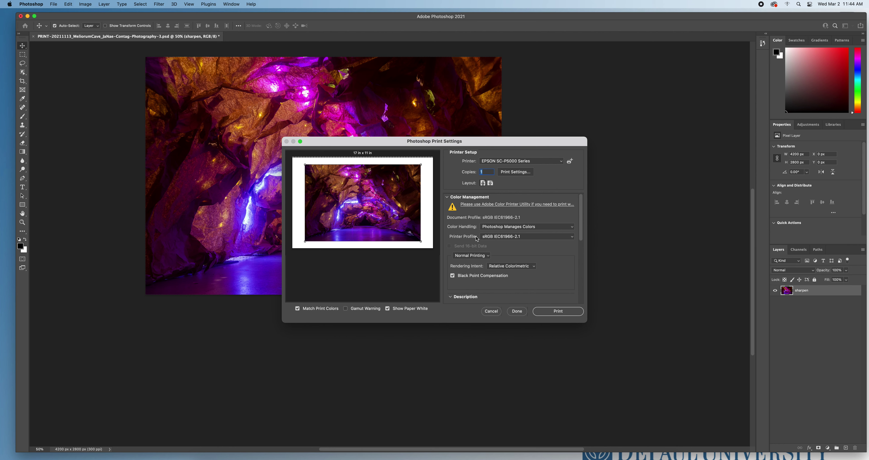
click(488, 238)
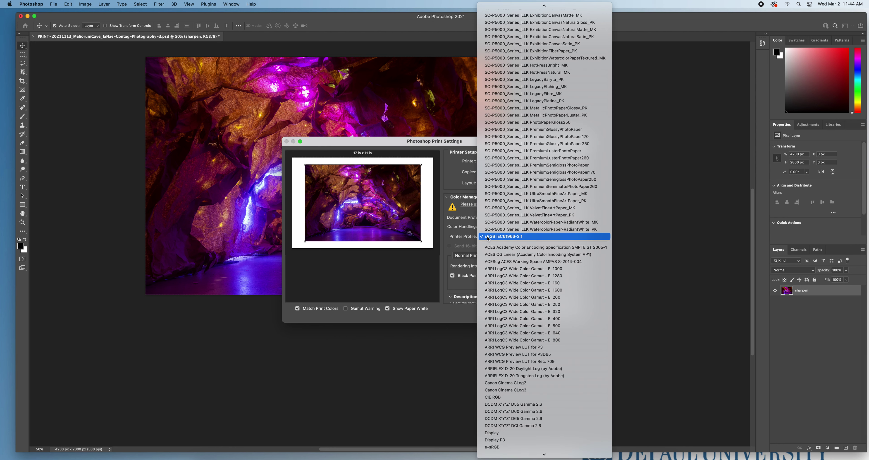
click(539, 158)
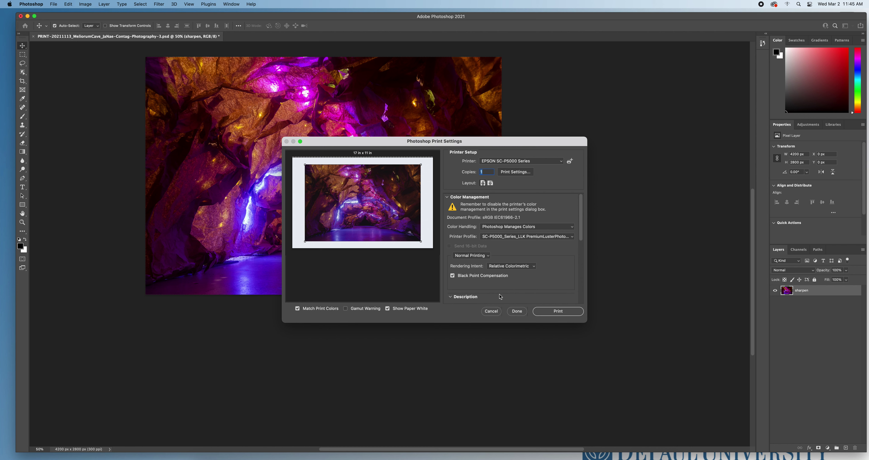
scroll(479, 281, down, 3)
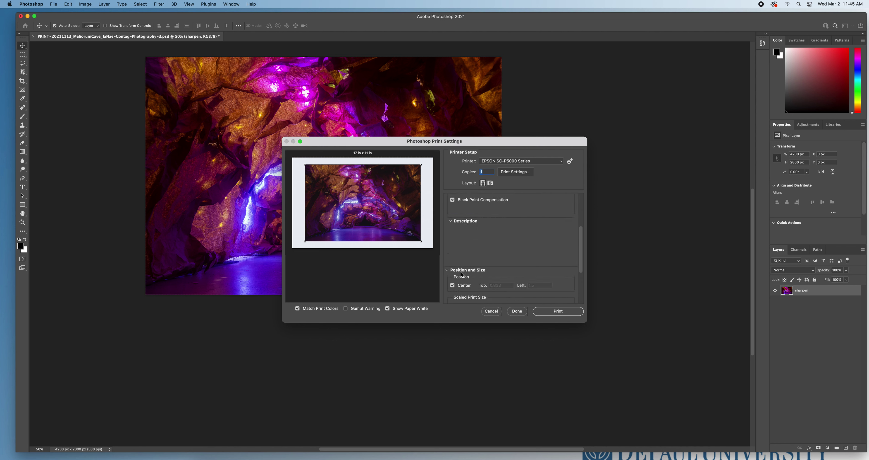
scroll(465, 274, down, 1)
scroll(467, 273, down, 2)
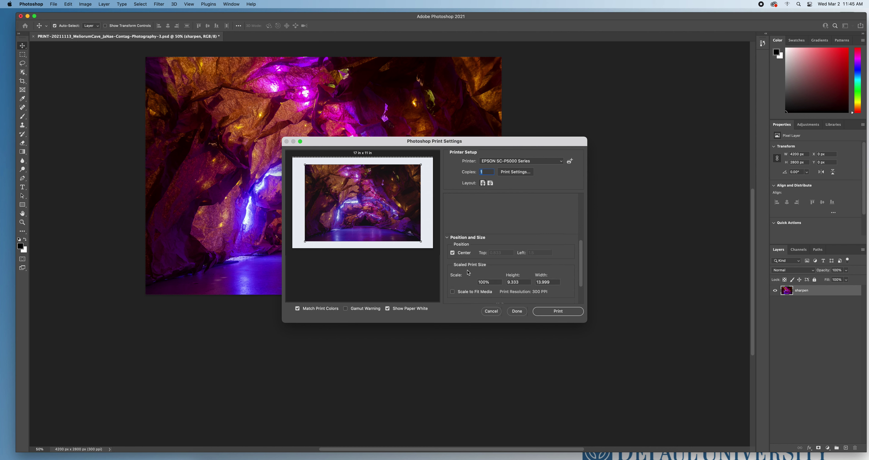
scroll(469, 273, down, 4)
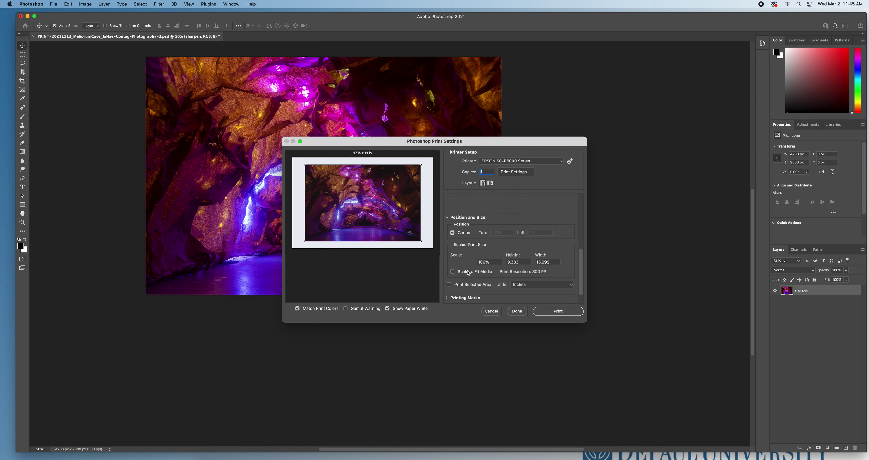
scroll(465, 264, up, 8)
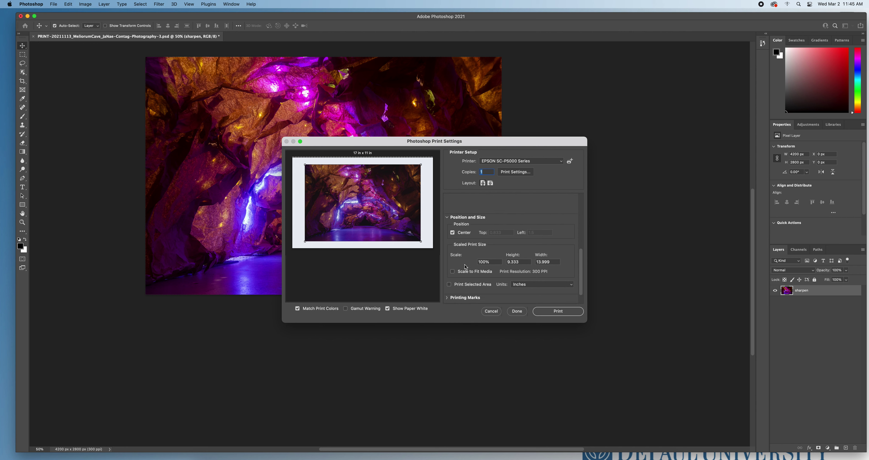